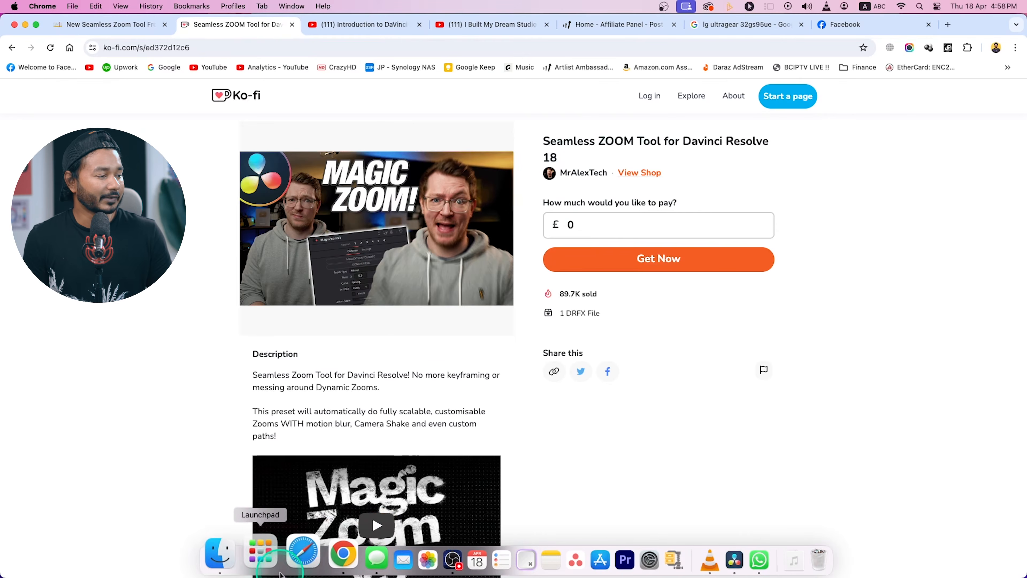
# Step: Open the MagicZoomV3.drfx file from the Downloads folder with DaVinci Resolve
pyautogui.click(240, 553)
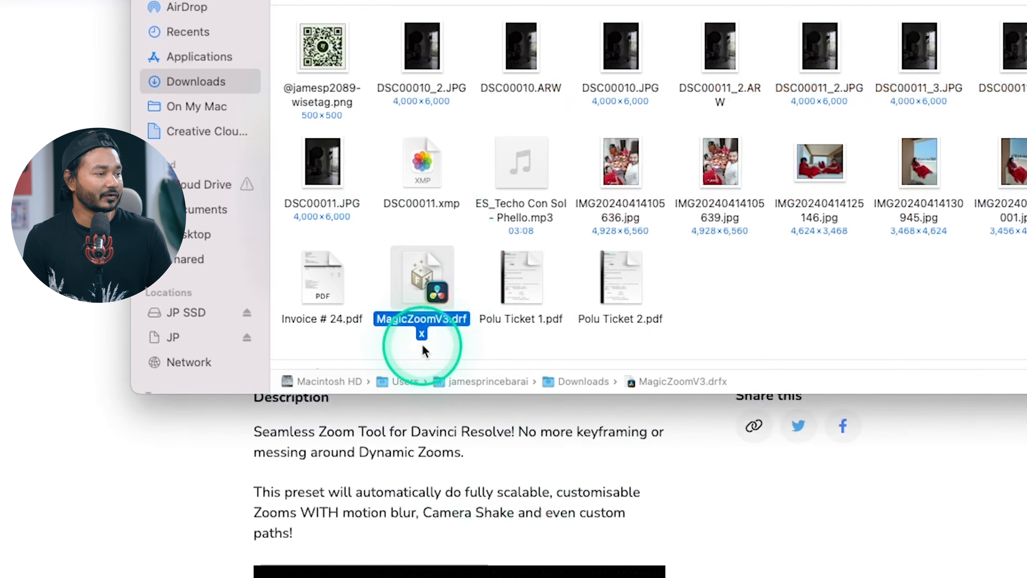
pyautogui.rightClick(446, 269)
pyautogui.moveTo(496, 290)
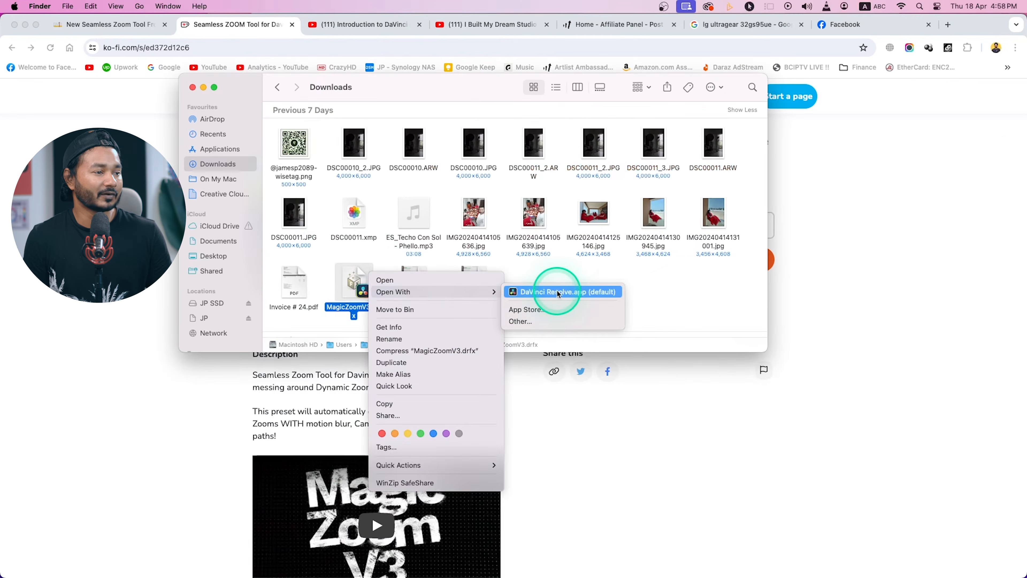
pyautogui.click(678, 291)
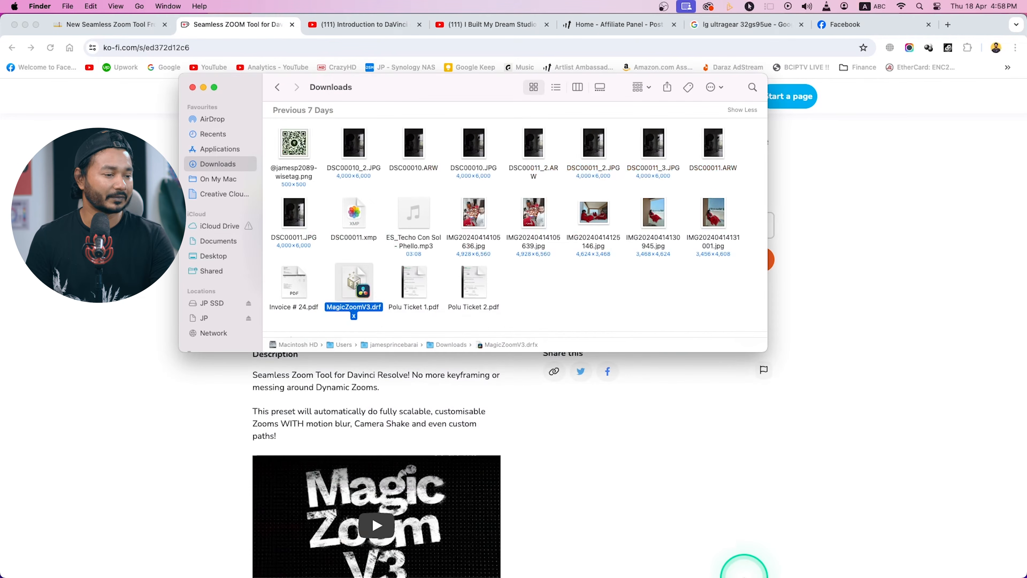
# Step: Switch to DaVinci Resolve and locate the MagicZoomV3 effect under MrAlexTech in the effects library
pyautogui.click(697, 561)
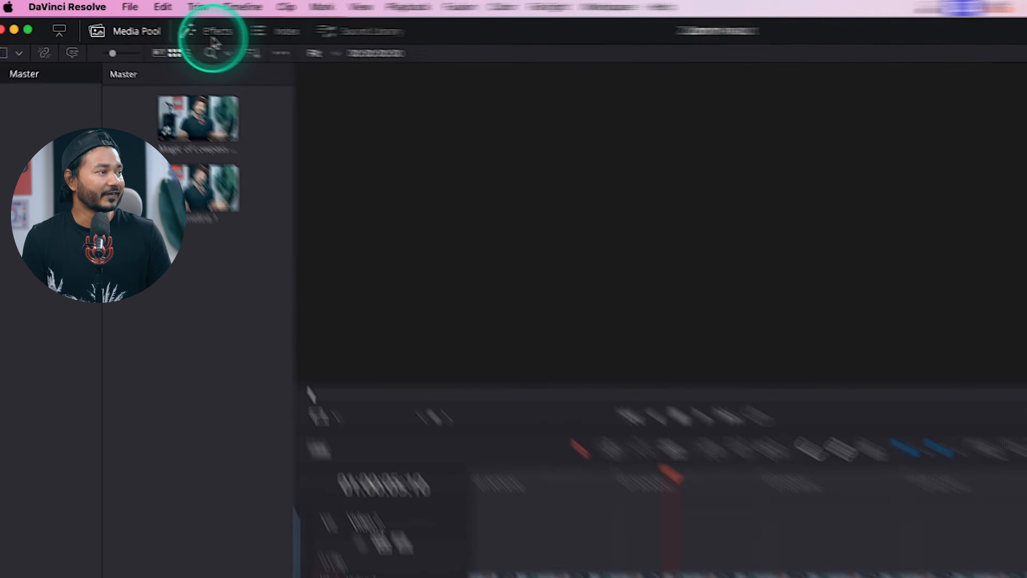
pyautogui.click(158, 25)
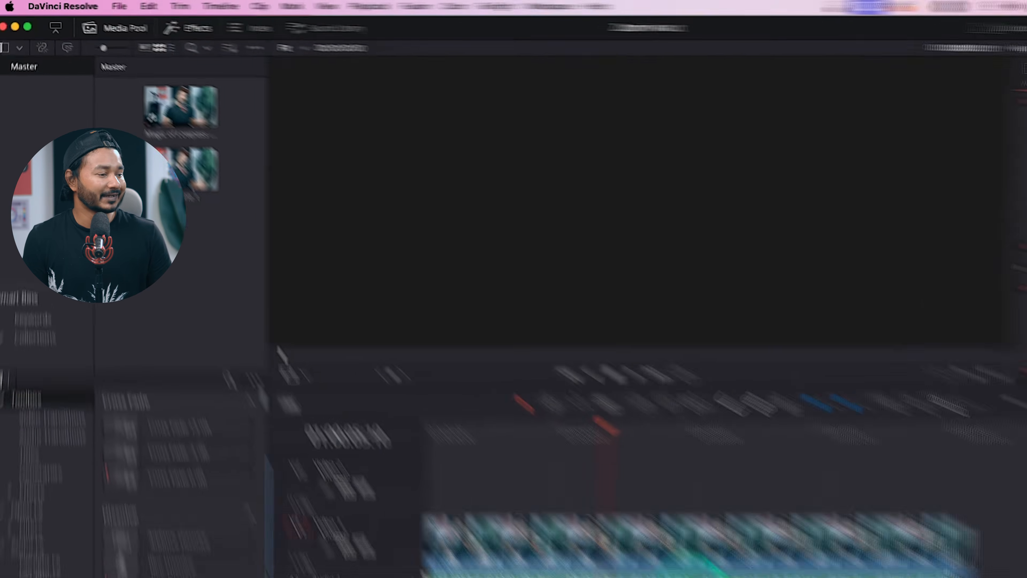
pyautogui.click(462, 563)
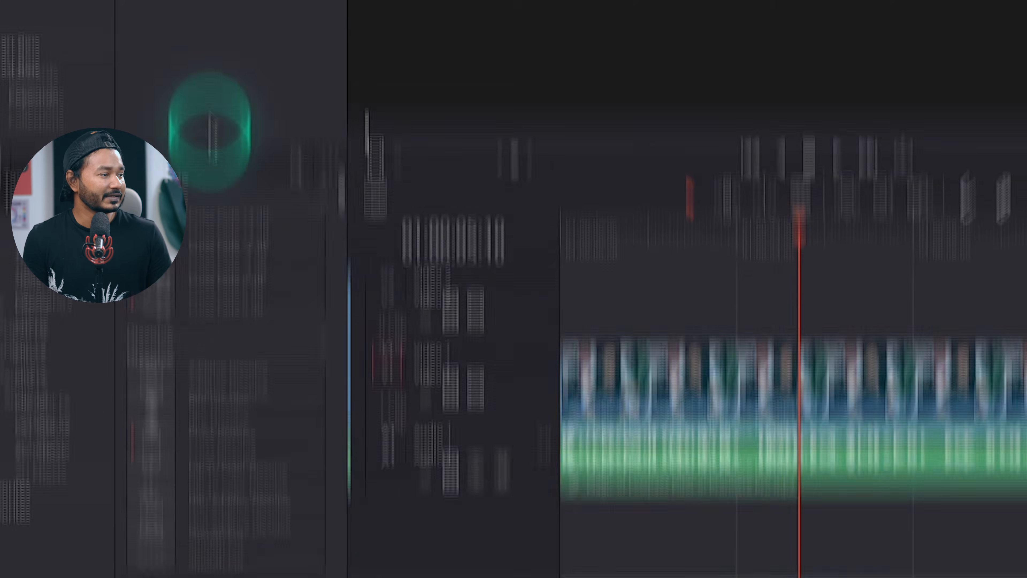
pyautogui.click(140, 355)
pyautogui.scroll(-15, 220, 199)
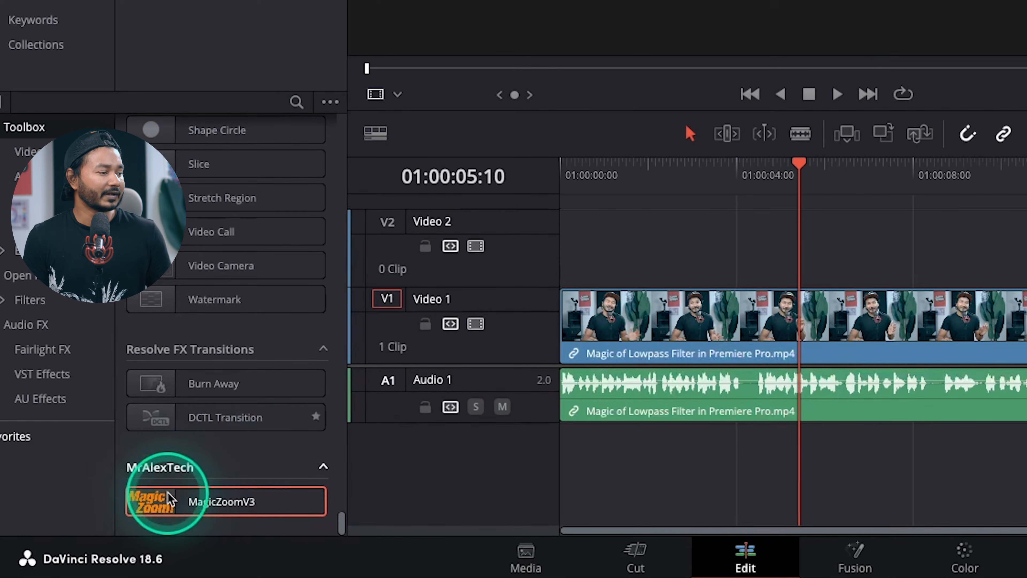
# Step: Add an Adjustment Clip from the Effects category to track Video 2, above the Magic of Lowpass Filter clip
pyautogui.click(744, 303)
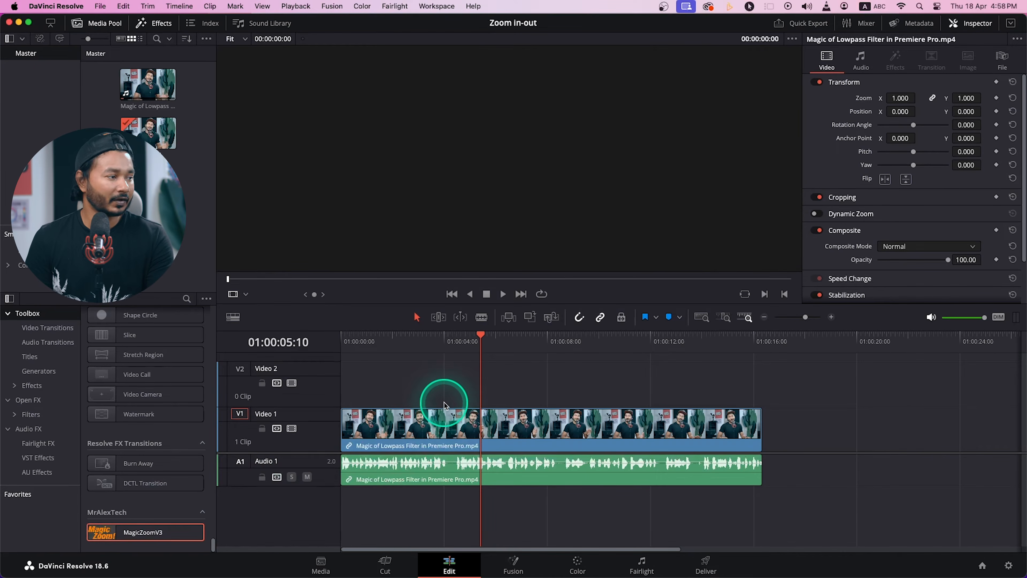
pyautogui.scroll(15, 147, 410)
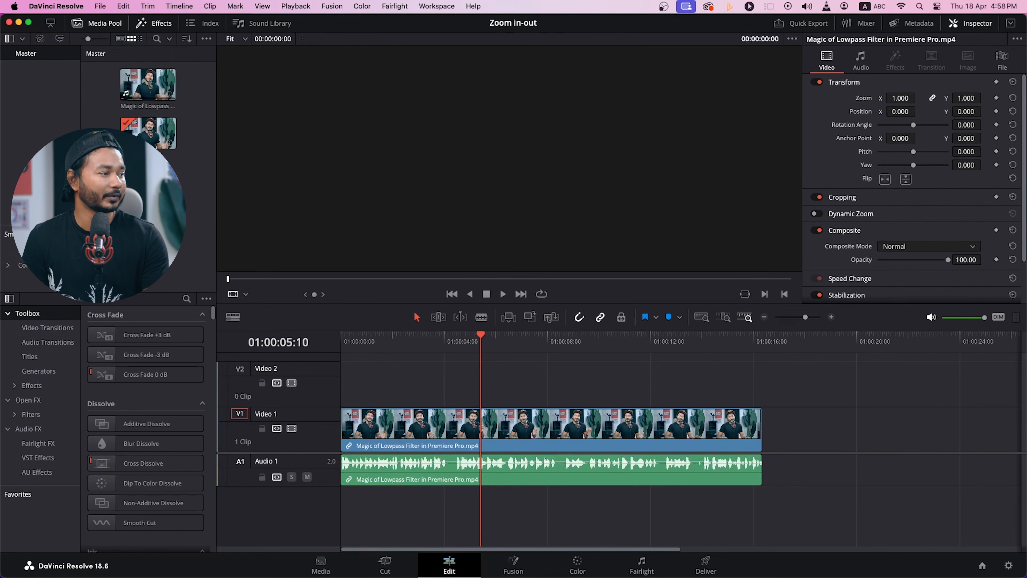
pyautogui.click(36, 387)
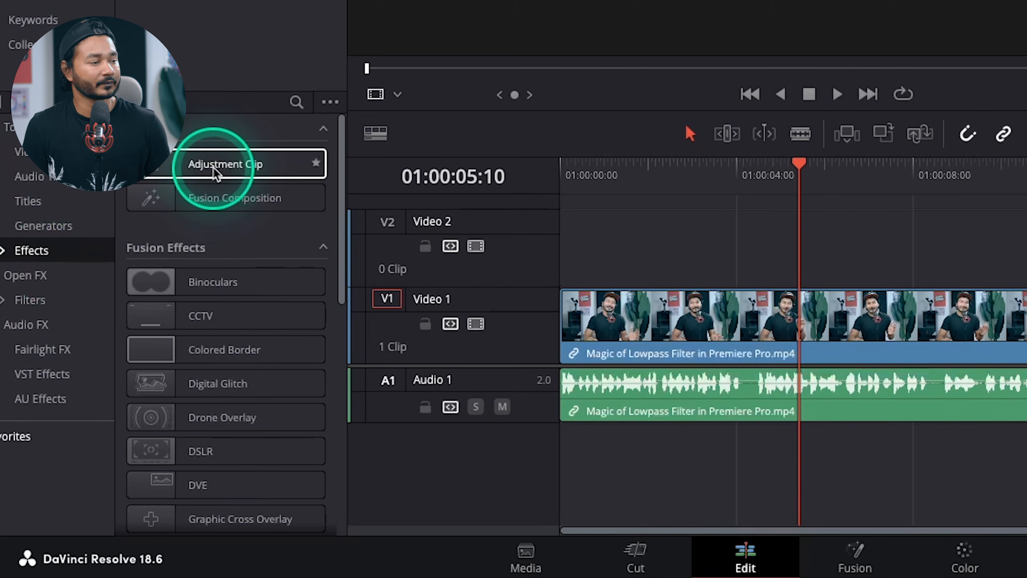
pyautogui.moveTo(226, 178); pyautogui.dragTo(669, 262)
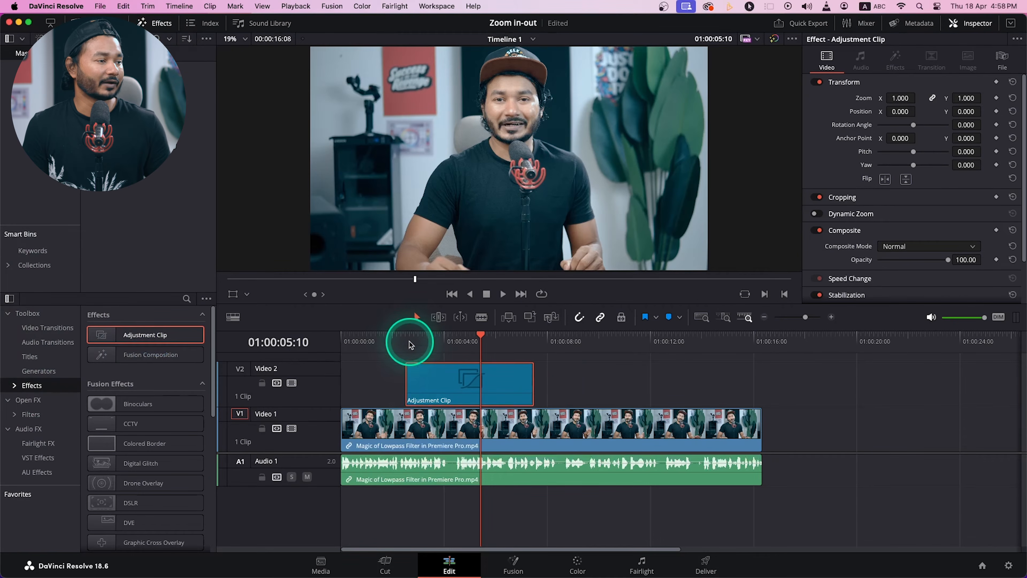
# Step: Play from the adjustment clip's start and apply the MagicZoomV3 effect to that clip
pyautogui.click(404, 341)
pyautogui.press('space')
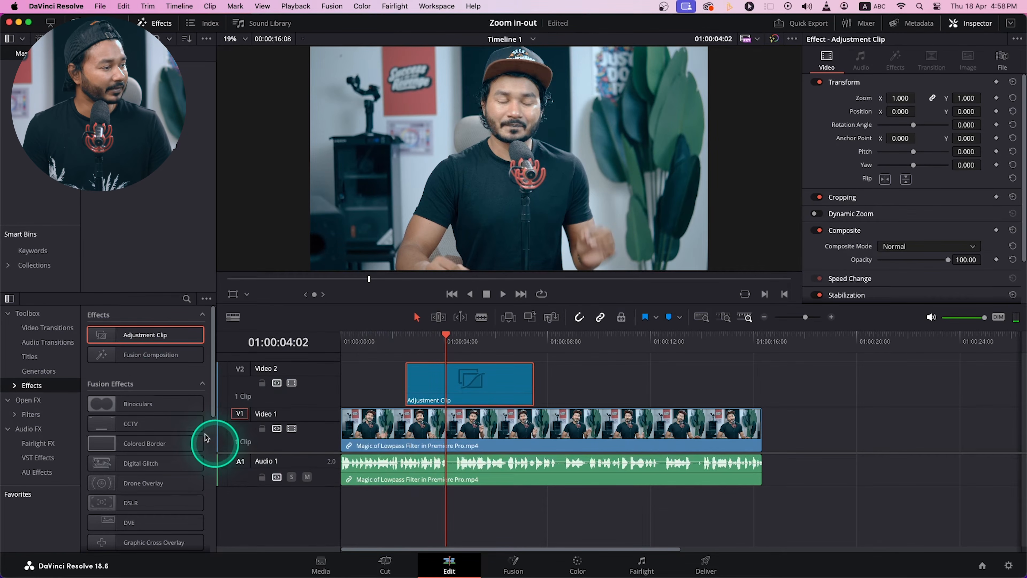
pyautogui.scroll(-10, 190, 424)
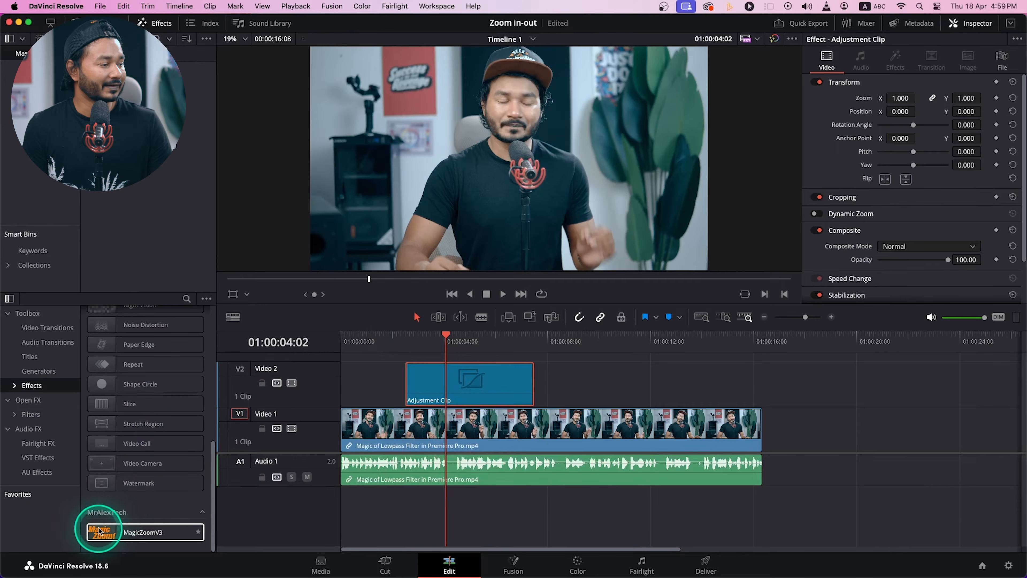
pyautogui.click(113, 532)
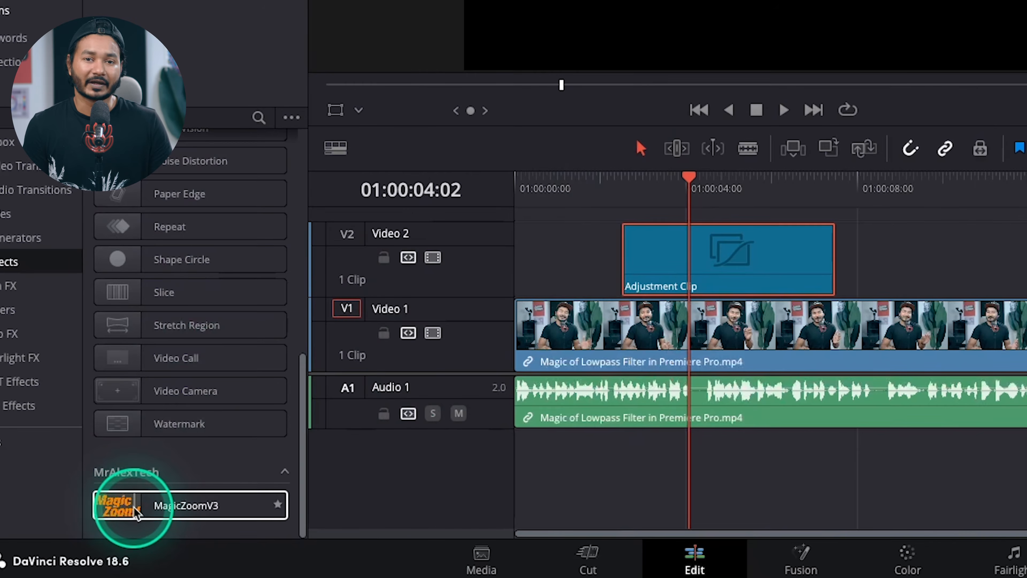
pyautogui.moveTo(137, 516); pyautogui.dragTo(687, 257)
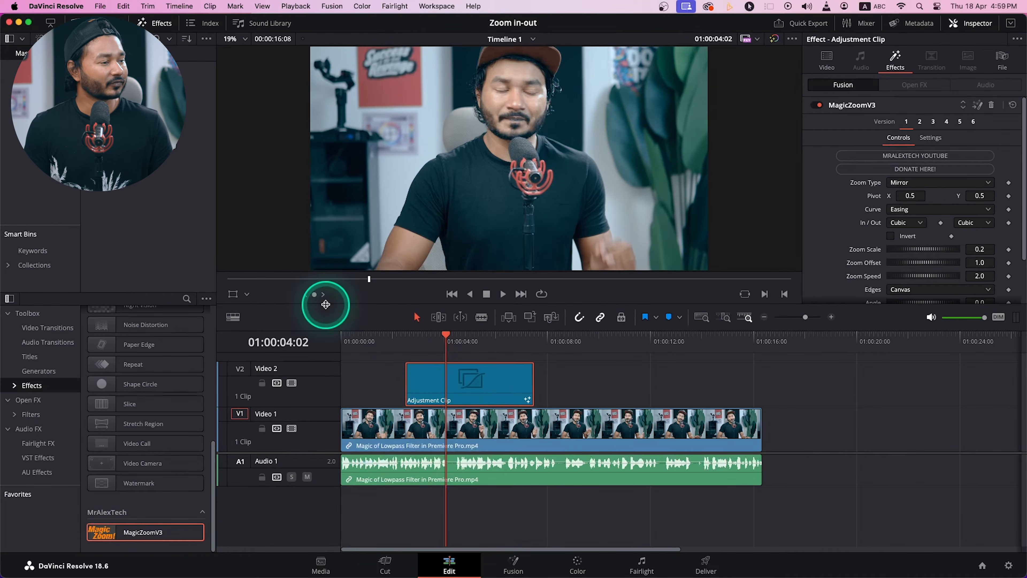
# Step: Preview the zoom from the adjustment clip's start and move the clip close to the beginning of the timeline
pyautogui.click(406, 335)
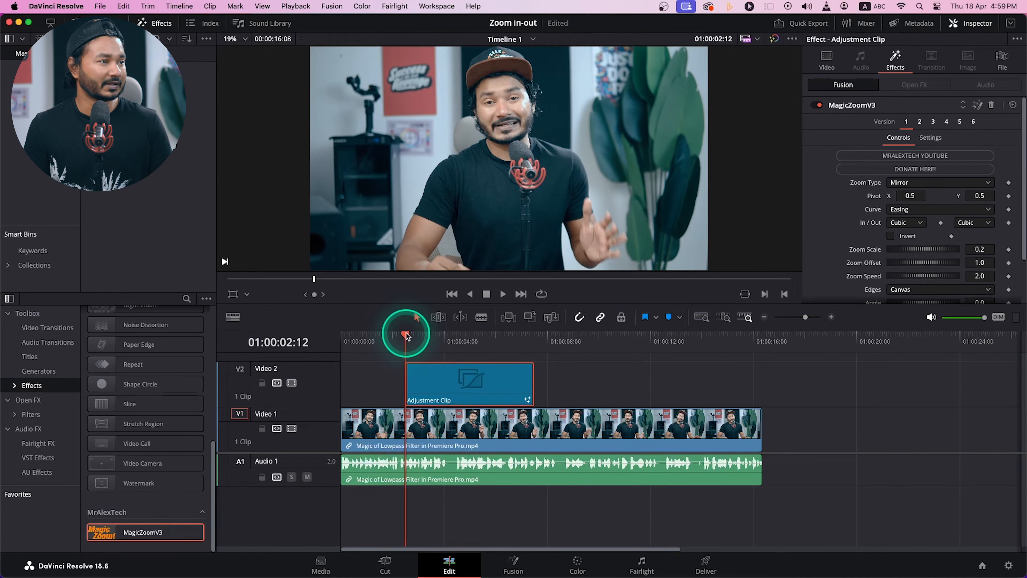
pyautogui.press('space')
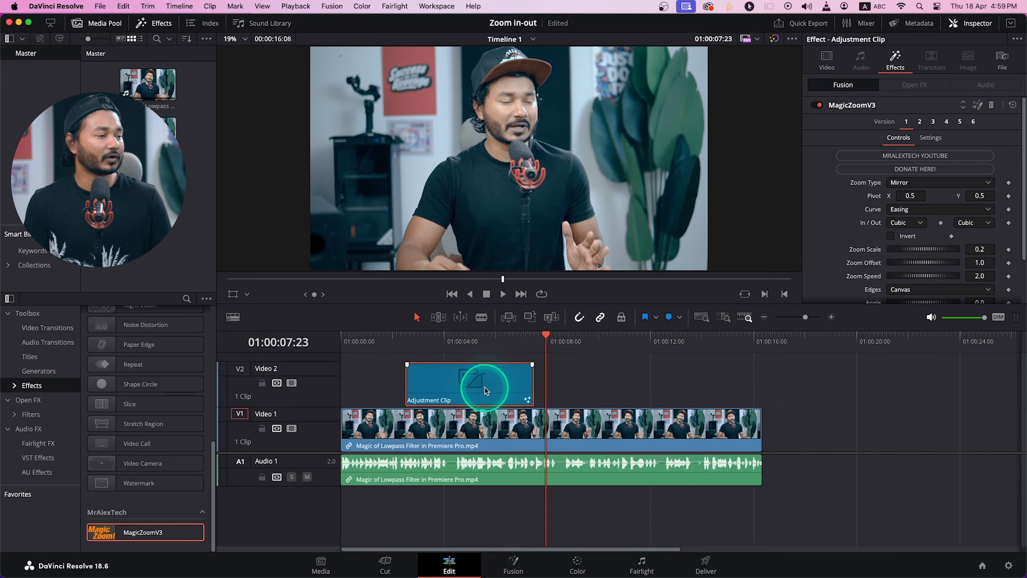
pyautogui.moveTo(486, 385); pyautogui.dragTo(430, 382)
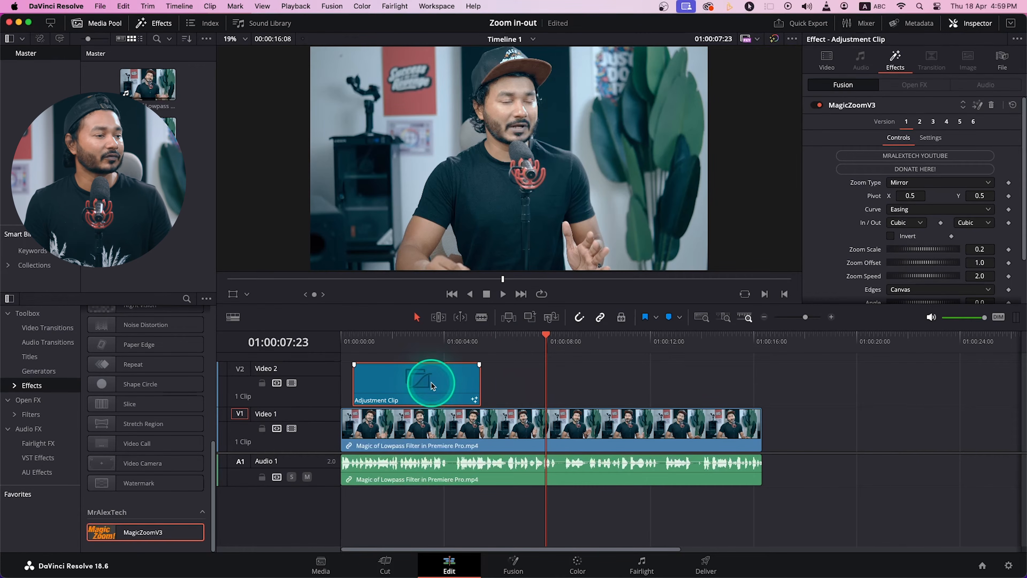
# Step: Copy the adjustment clip to about 10 seconds on Video 2, preview its zoom, and delete the copy
pyautogui.click(614, 339)
pyautogui.moveTo(433, 383); pyautogui.dragTo(676, 379)
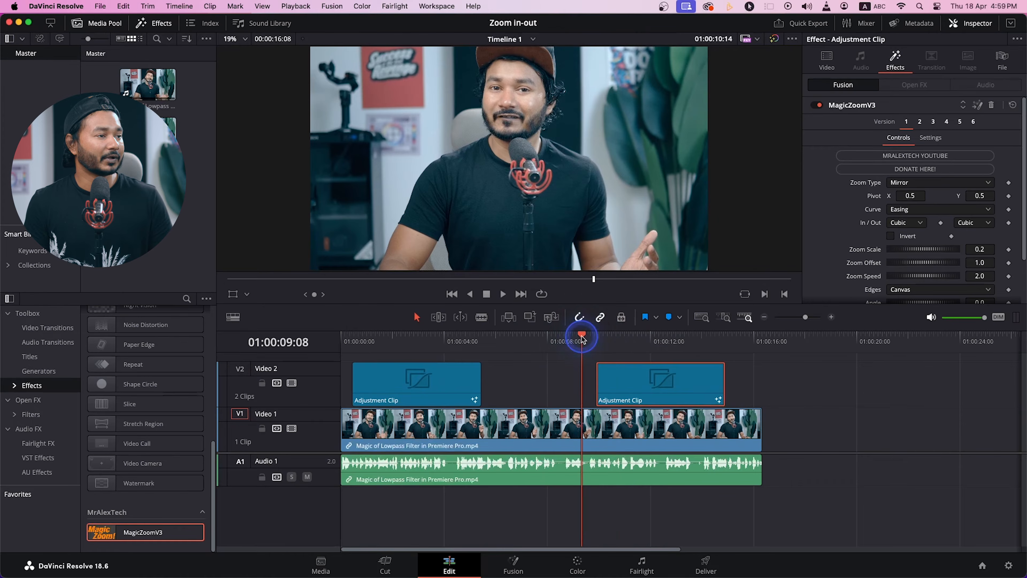
pyautogui.press('space')
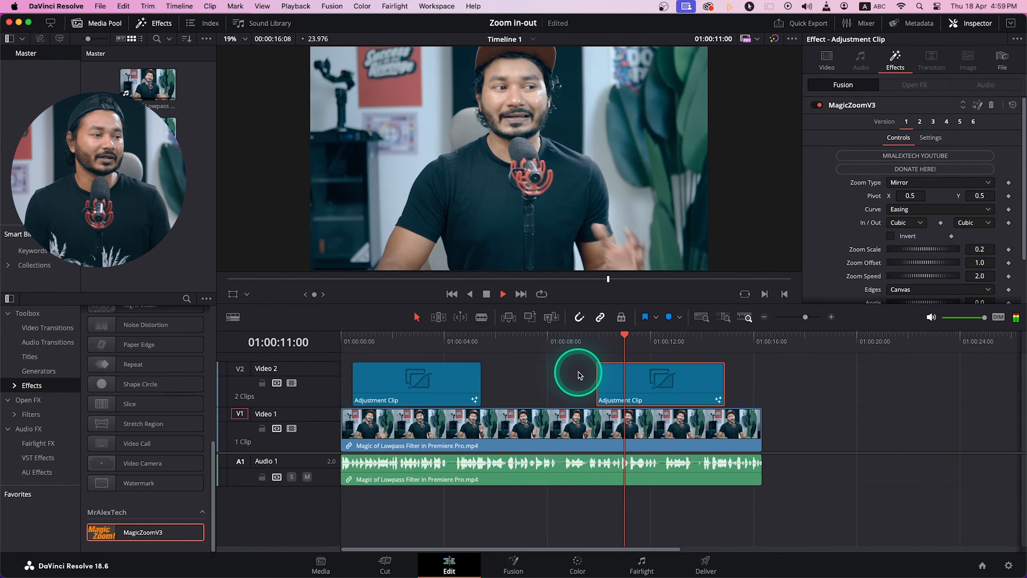
pyautogui.press('space')
pyautogui.press('Delete')
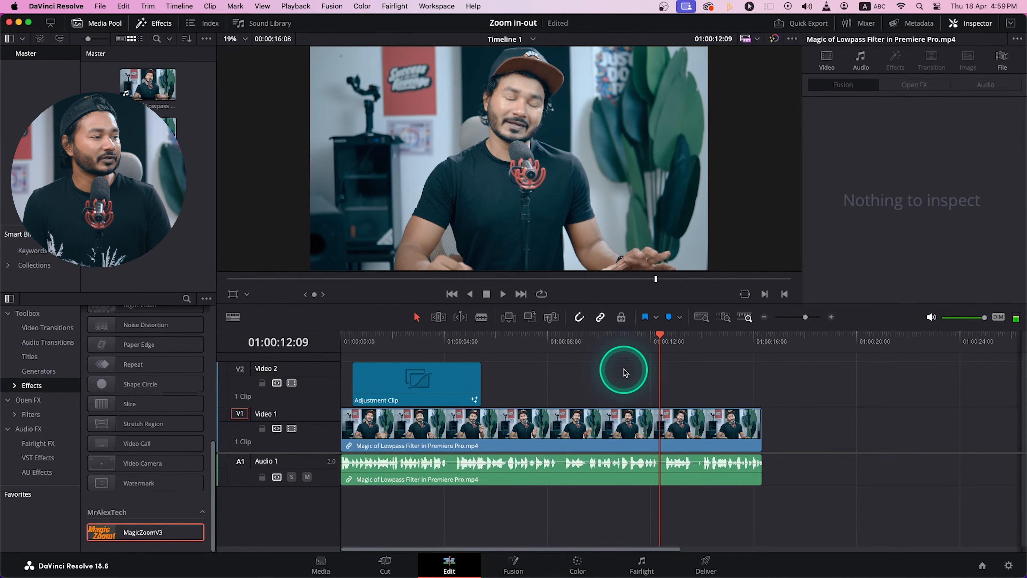
# Step: Show the MagicZoomV3 controls of the remaining adjustment clip with the playhead at 01:00:02:03
pyautogui.click(396, 336)
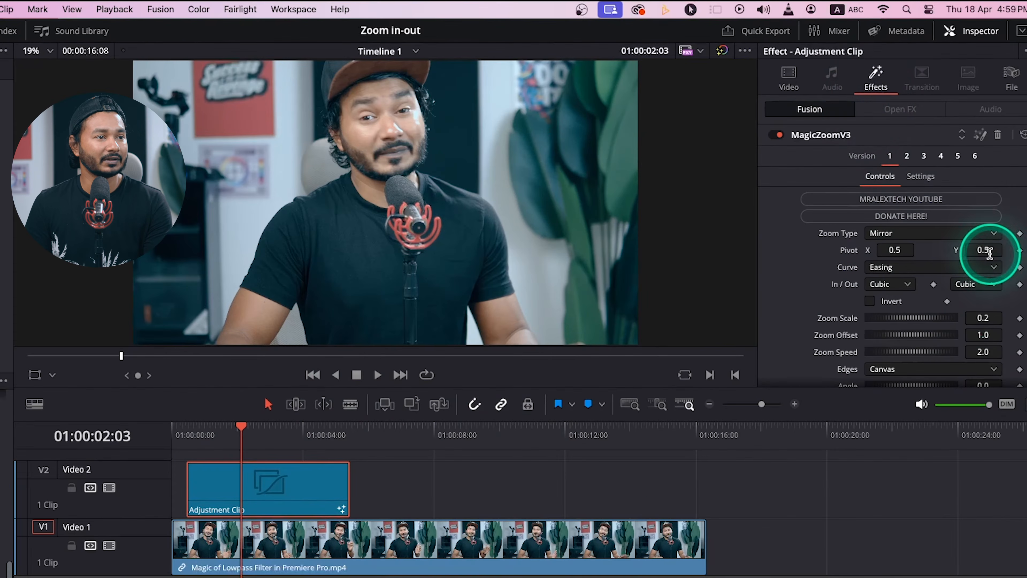
pyautogui.click(965, 36)
pyautogui.click(965, 36)
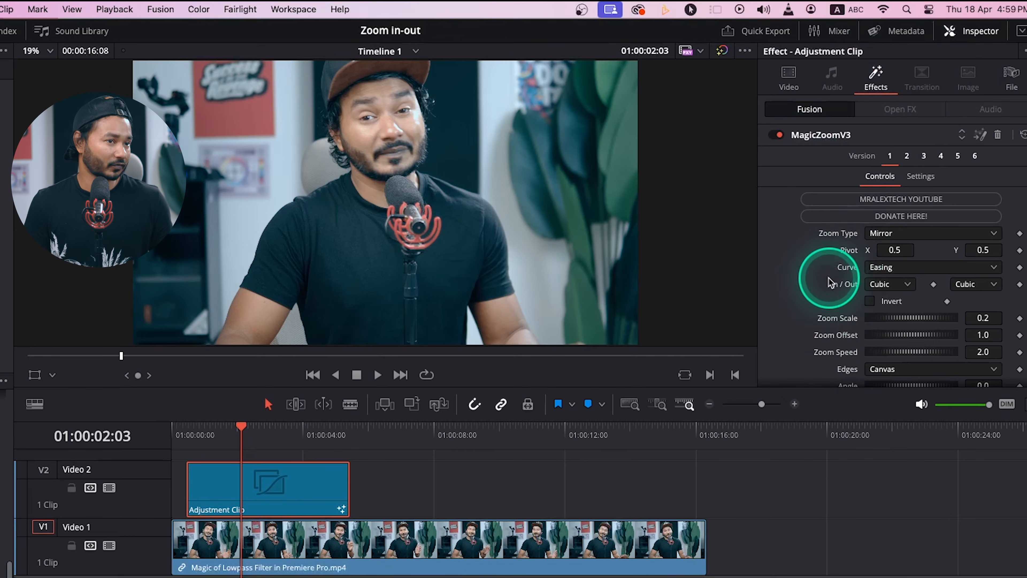
# Step: Try versions 2 and 3 of the MagicZoomV3 settings and return to version 1
pyautogui.click(908, 158)
pyautogui.click(924, 157)
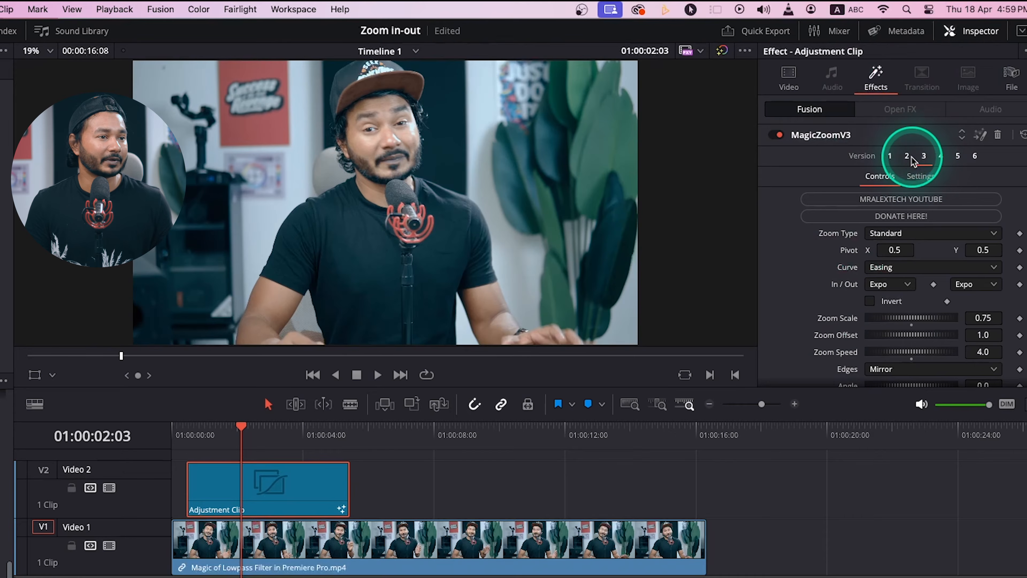
pyautogui.click(891, 158)
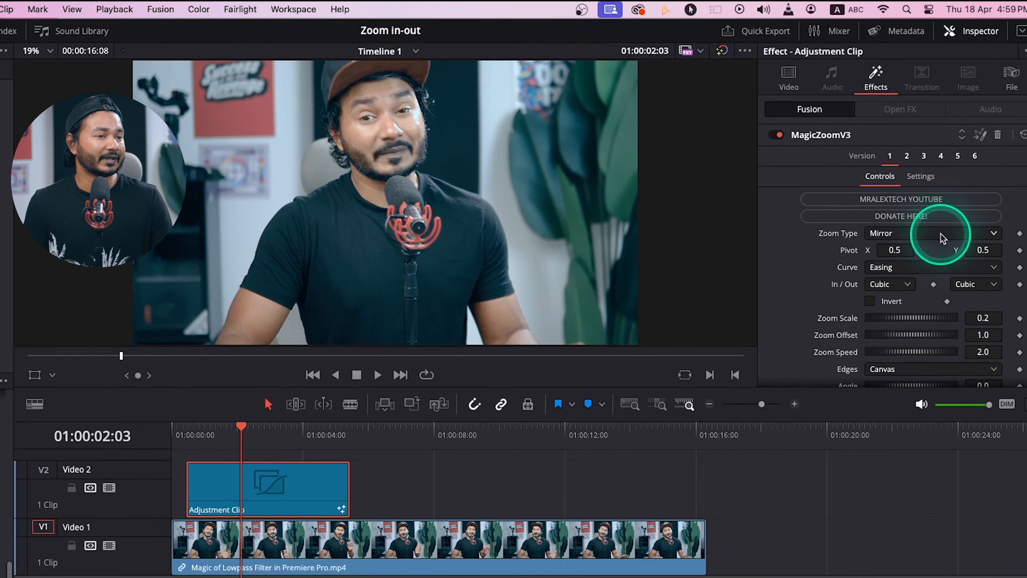
# Step: Review the Zoom Type options with Mirror selected and play through the zoom-in and zoom-out of the adjustment clip
pyautogui.click(890, 233)
pyautogui.click(885, 295)
pyautogui.click(204, 481)
pyautogui.click(187, 428)
pyautogui.press('space')
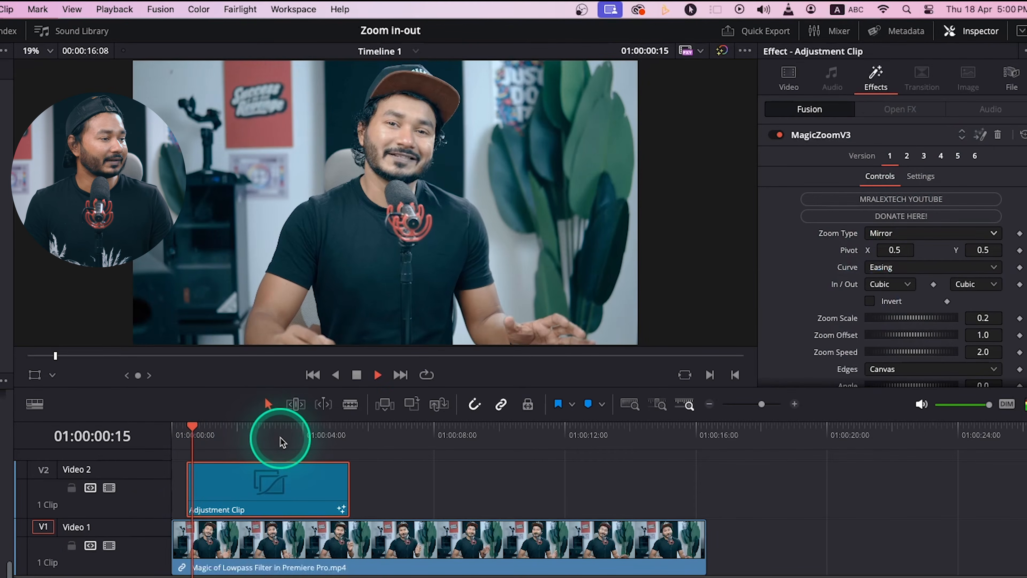
pyautogui.press('space')
pyautogui.click(320, 433)
pyautogui.press('space')
pyautogui.moveTo(318, 434); pyautogui.dragTo(267, 441)
# Step: Set MagicZoomV3's Zoom Type to Standard and play back the zoom
pyautogui.click(840, 301)
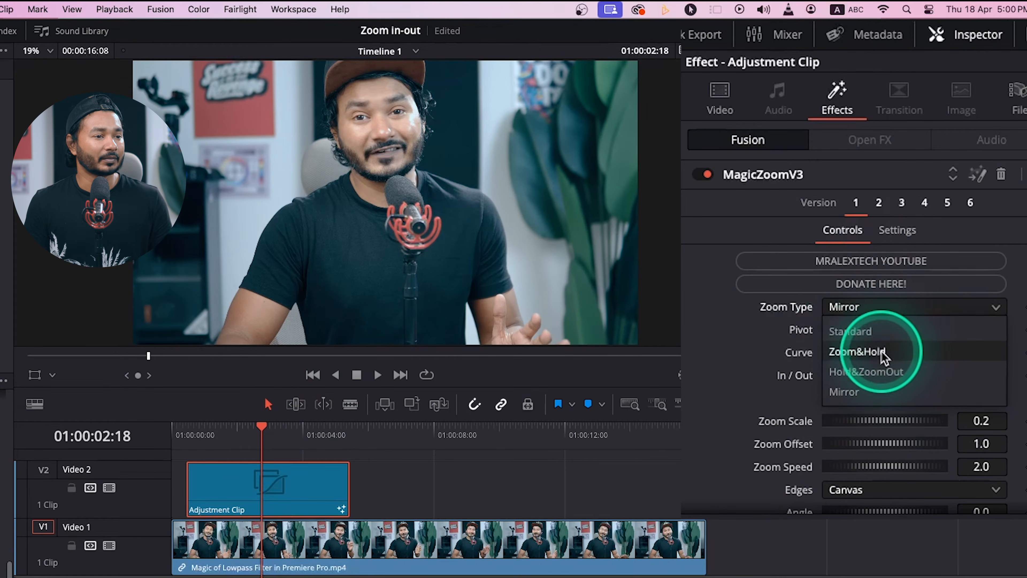
pyautogui.click(886, 330)
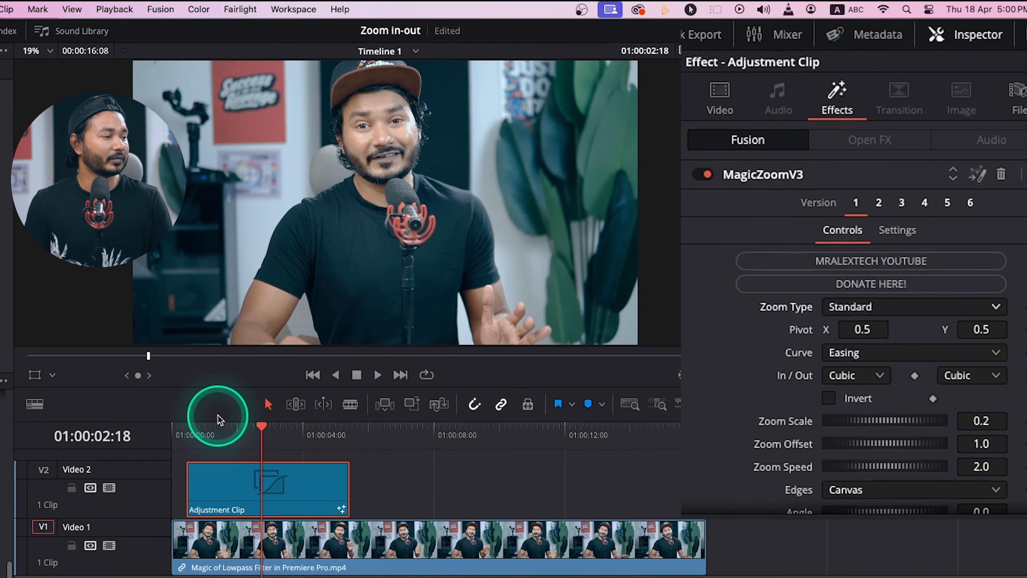
pyautogui.press('space')
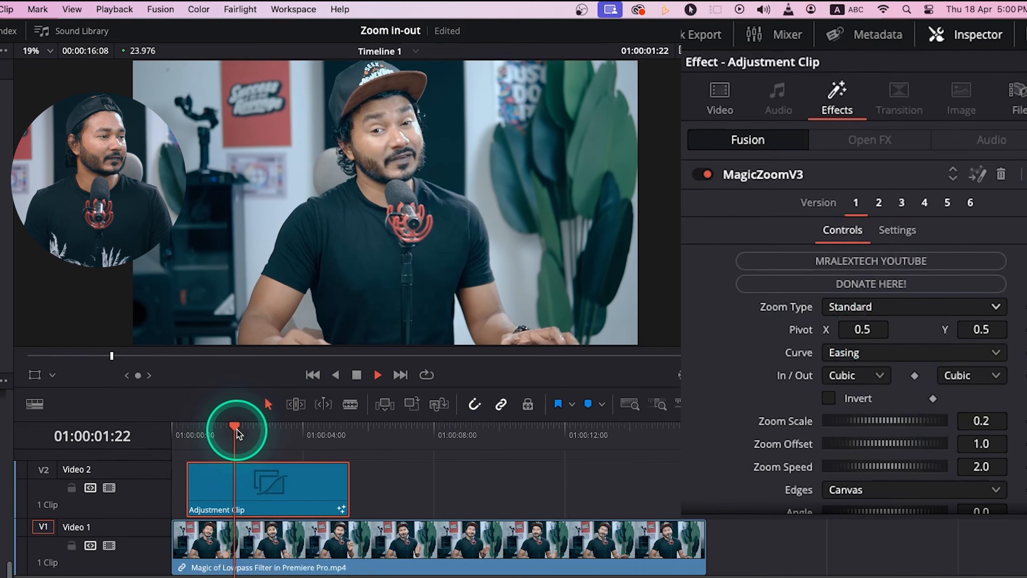
# Step: Look through the Curve options of MagicZoomV3, leaving Easing selected
pyautogui.click(915, 376)
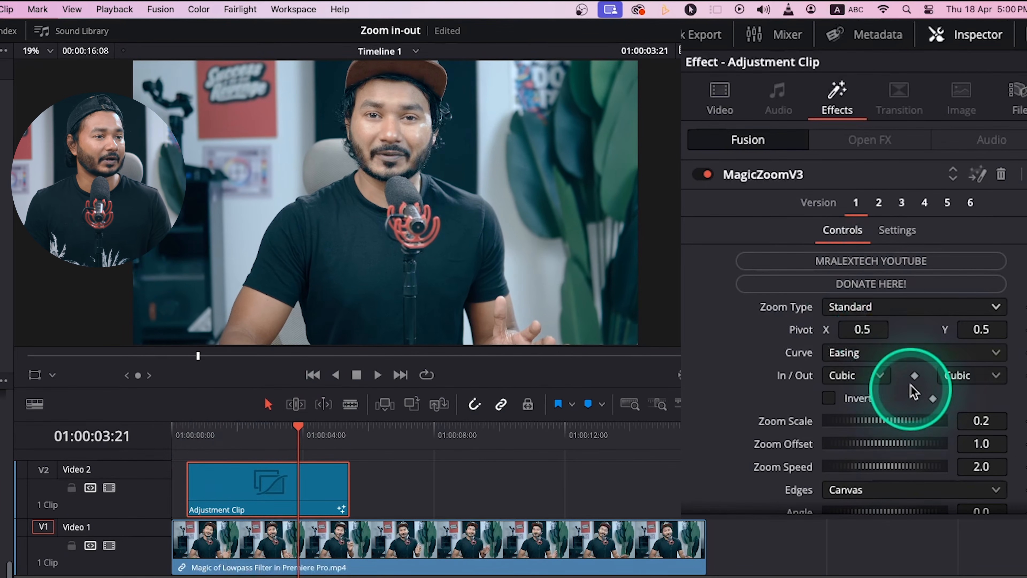
pyautogui.click(917, 356)
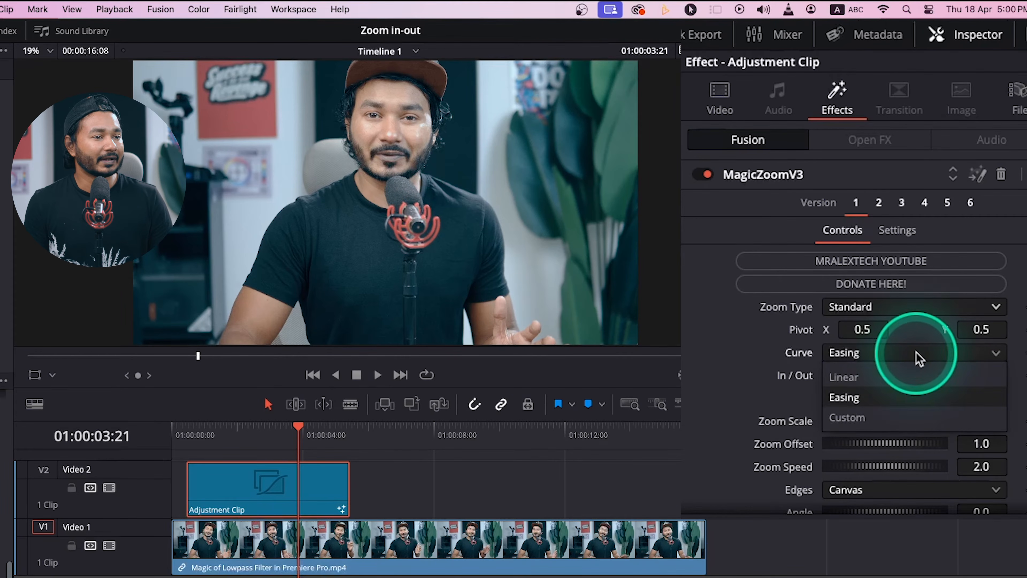
pyautogui.click(917, 355)
# Step: Set the Zoom Type to Zoom&Hold and play back the result from the adjustment clip's start
pyautogui.click(897, 309)
pyautogui.click(895, 348)
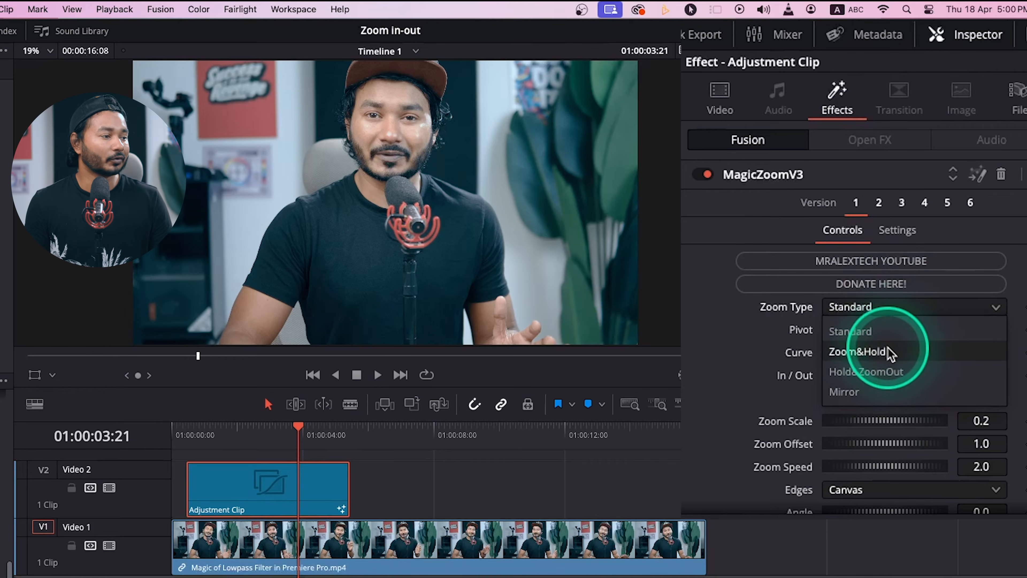
pyautogui.click(238, 450)
pyautogui.moveTo(189, 416); pyautogui.dragTo(188, 420)
pyautogui.press('space')
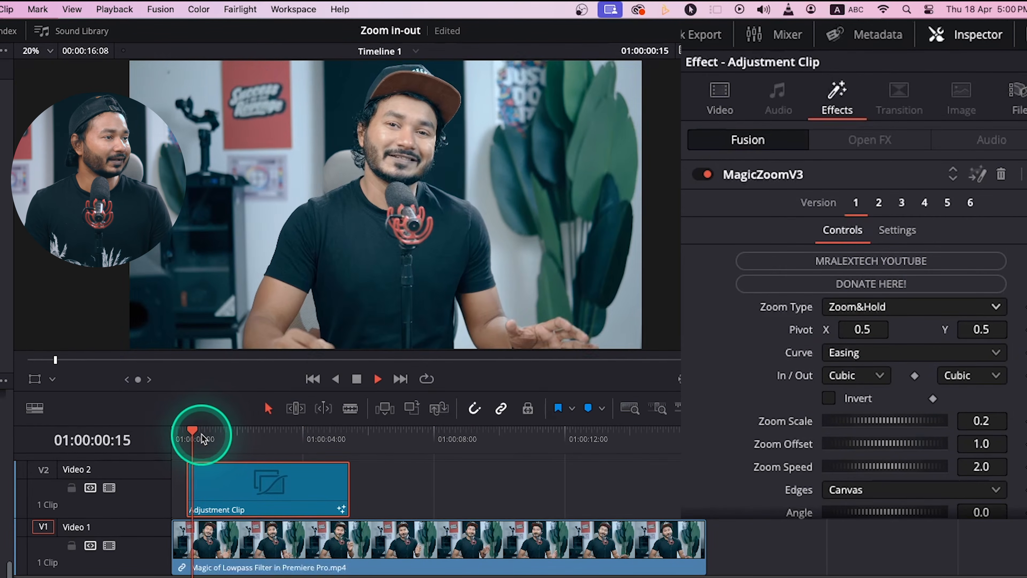
pyautogui.press('space')
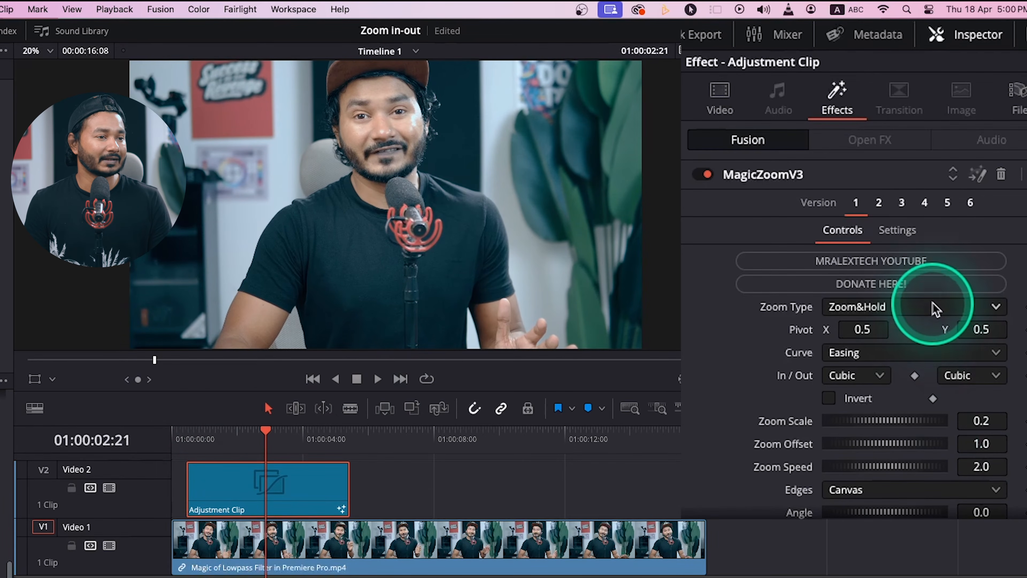
# Step: Set MagicZoomV3's Zoom Type to Hold&ZoomOut
pyautogui.click(933, 311)
pyautogui.click(893, 372)
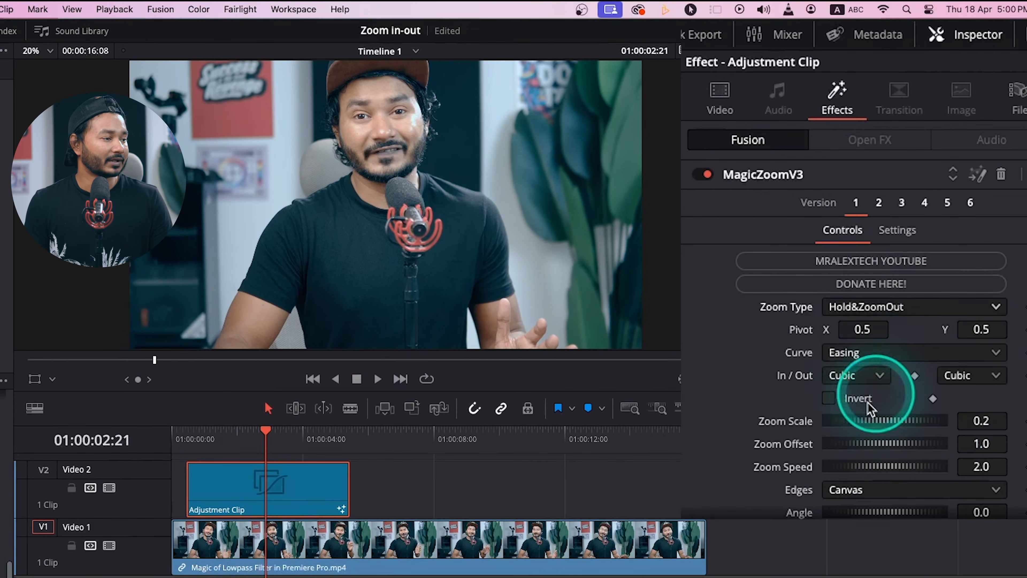
# Step: Play back the Hold&ZoomOut zoom from the start of the adjustment clip
pyautogui.click(187, 432)
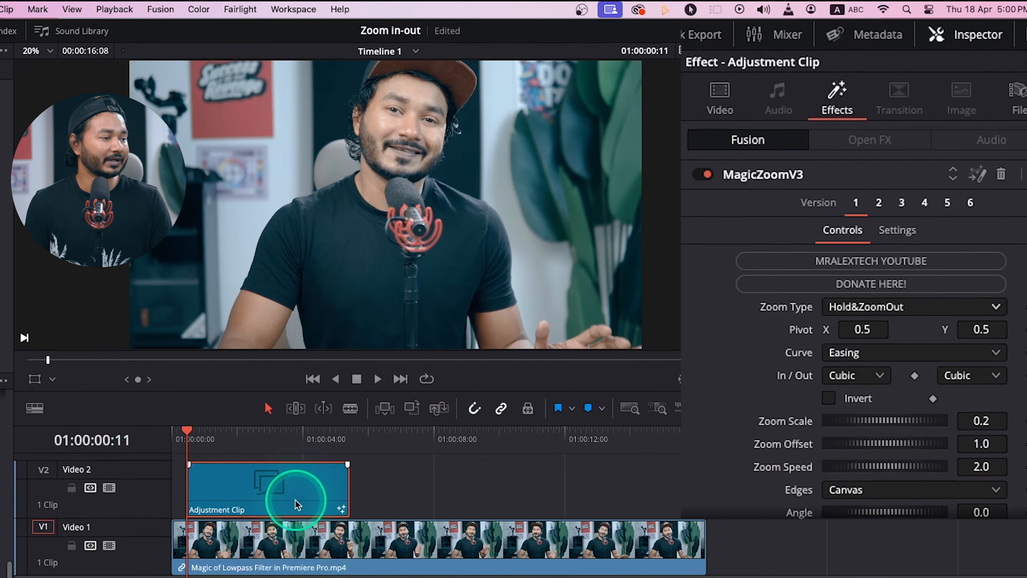
pyautogui.press('space')
pyautogui.click(319, 432)
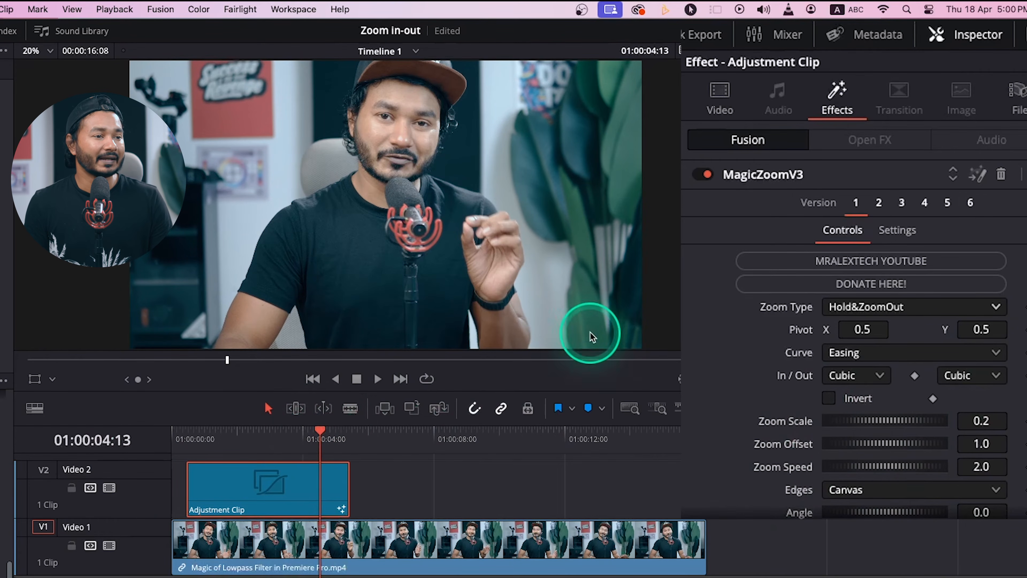
# Step: Set MagicZoomV3's Zoom Type to Mirror
pyautogui.click(855, 356)
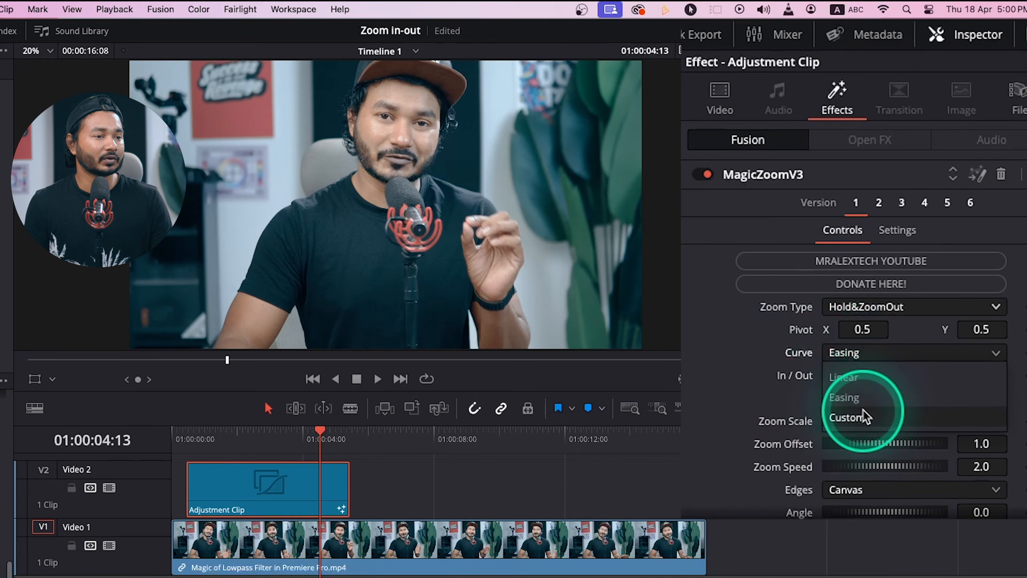
pyautogui.click(868, 312)
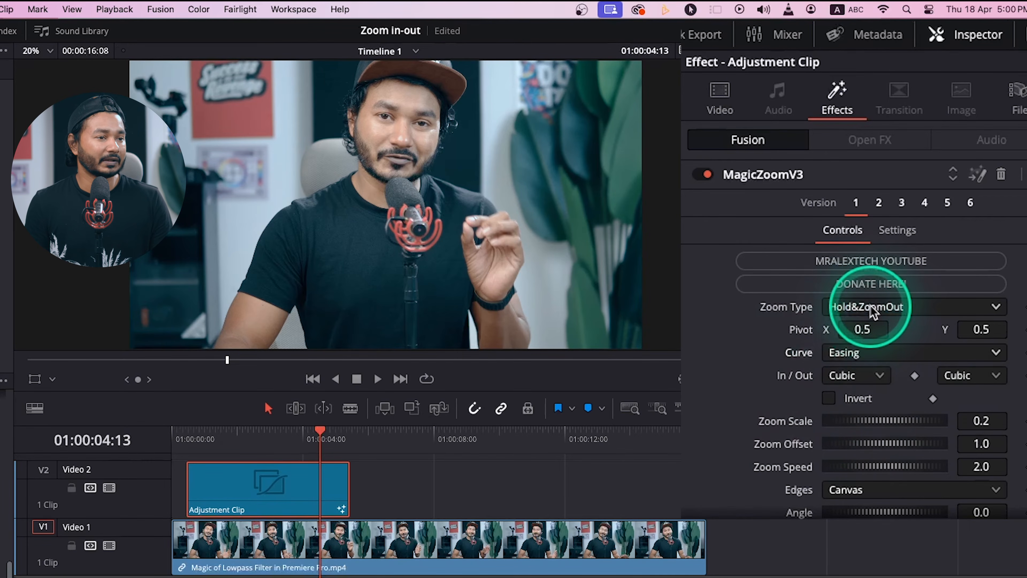
pyautogui.click(873, 312)
pyautogui.click(877, 391)
# Step: Set the Curve to Linear and play back the mirrored zoom from the adjustment clip's start
pyautogui.click(870, 351)
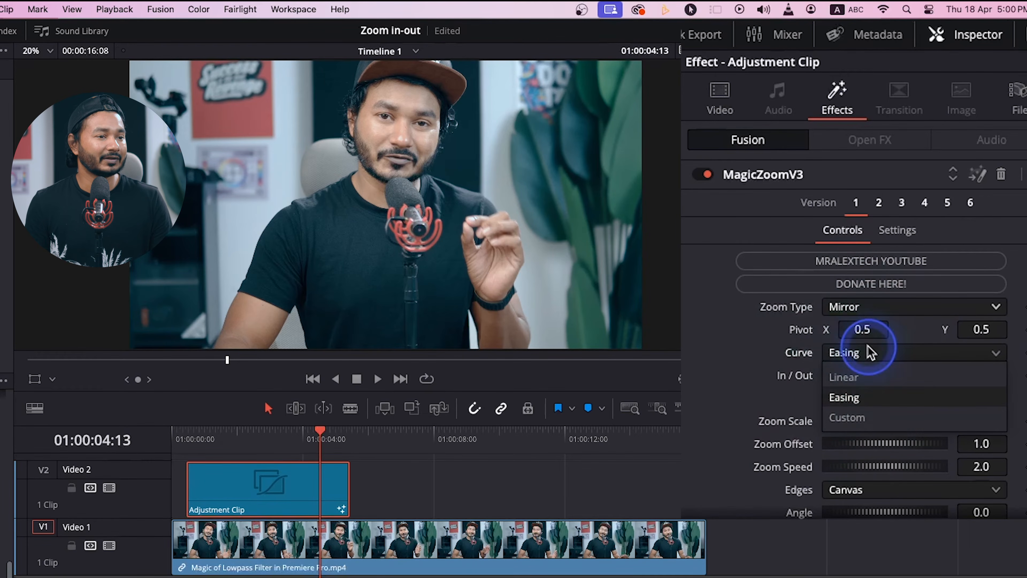
pyautogui.click(858, 379)
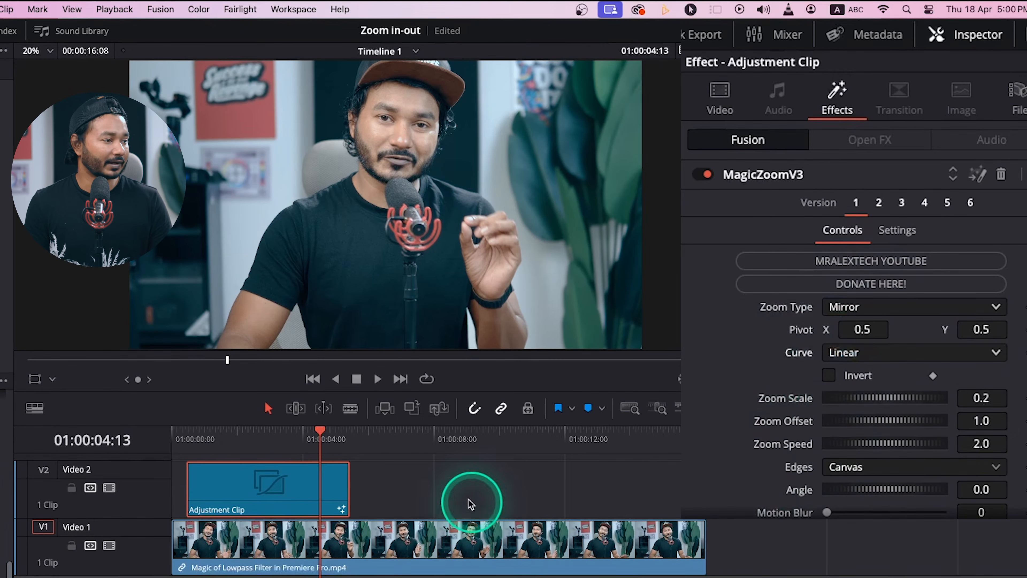
pyautogui.click(193, 436)
pyautogui.press('space')
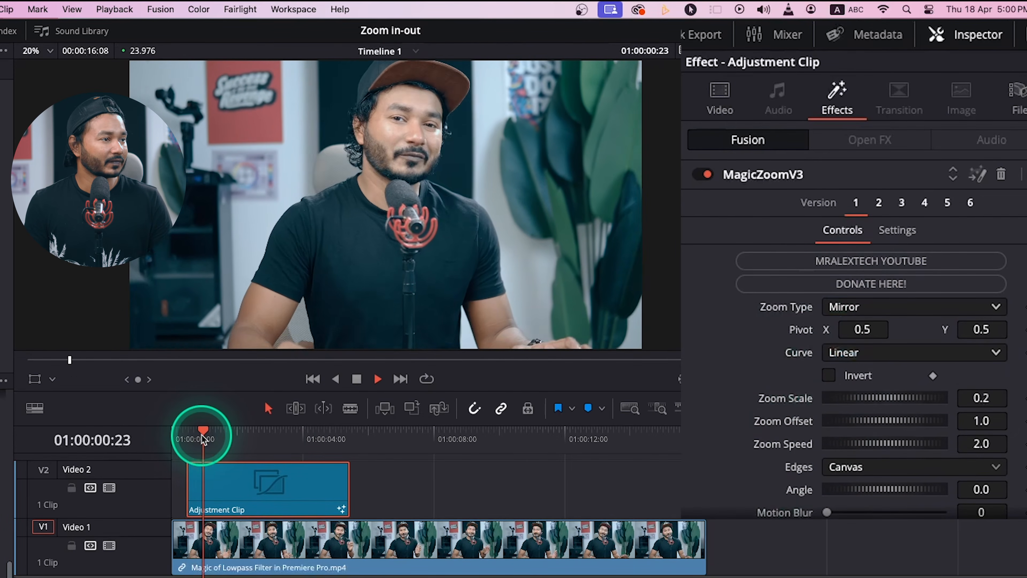
pyautogui.press('space')
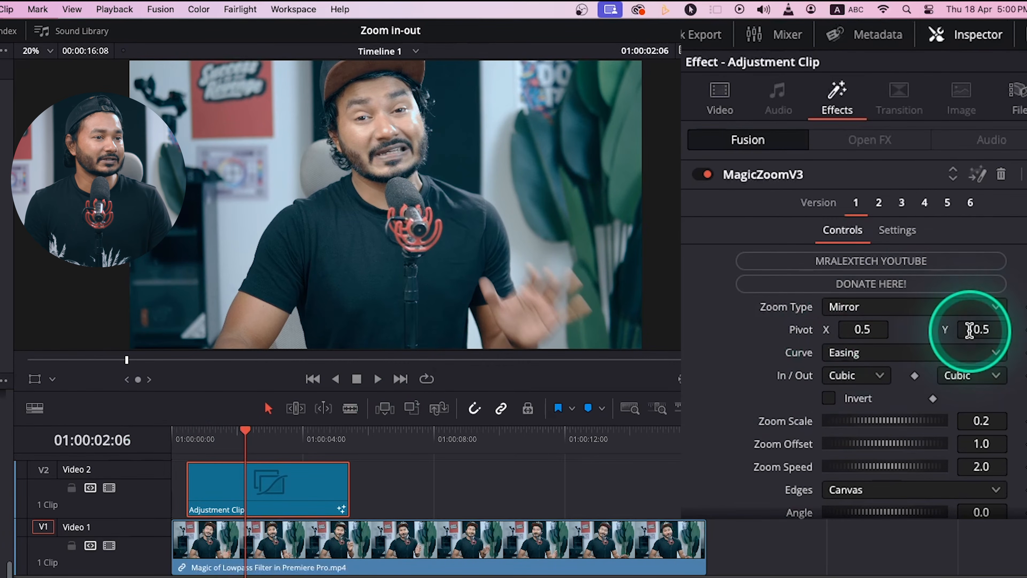
# Step: Set the Pivot Y to 0.967 and switch the Curve to Custom
pyautogui.moveTo(971, 326)
pyautogui.mouseDown()
pyautogui.moveTo(1016, 326)
pyautogui.moveTo(983, 328)
pyautogui.mouseUp()
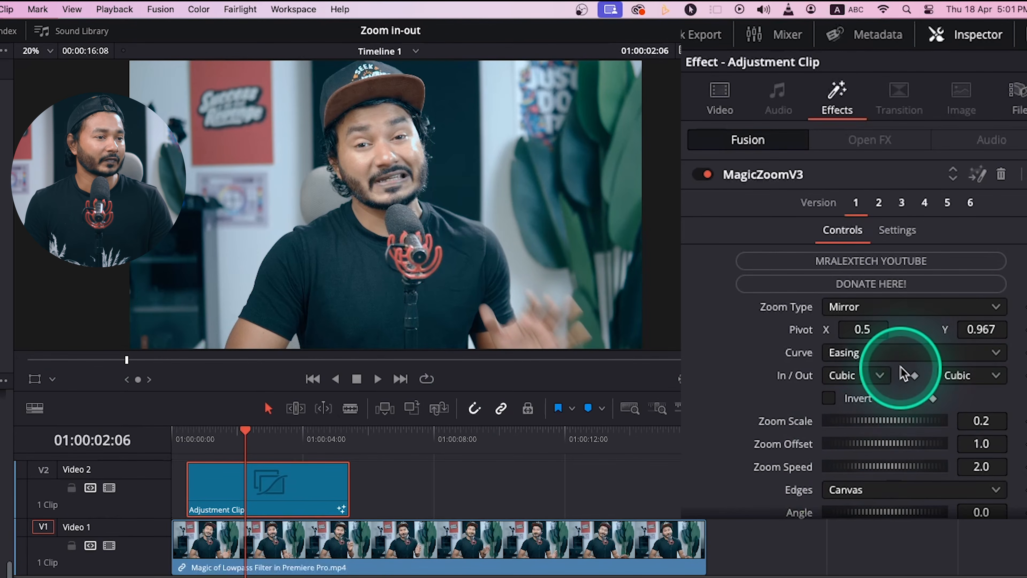
pyautogui.click(895, 355)
pyautogui.click(893, 420)
# Step: Bend the custom curve into a steep start with a gentle end and play back the zoom from the adjustment clip's start
pyautogui.click(995, 378)
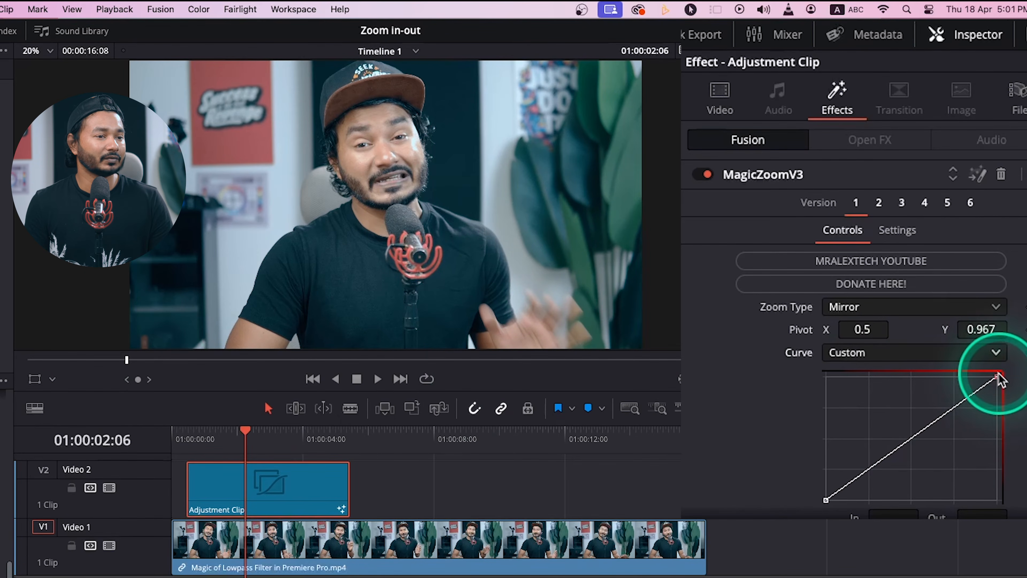
pyautogui.moveTo(940, 419); pyautogui.dragTo(863, 390)
pyautogui.click(826, 500)
pyautogui.moveTo(884, 458); pyautogui.dragTo(839, 417)
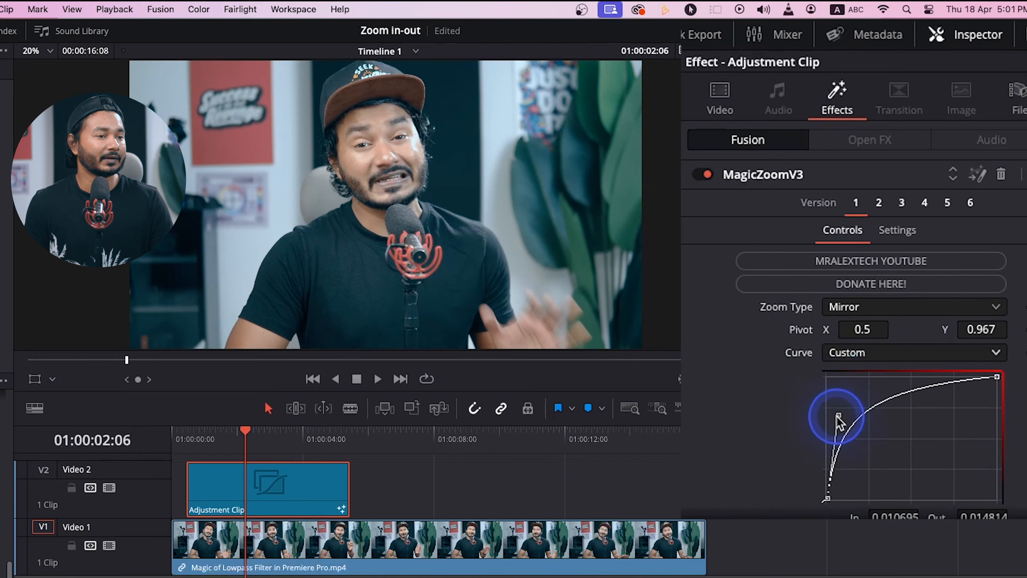
pyautogui.click(188, 431)
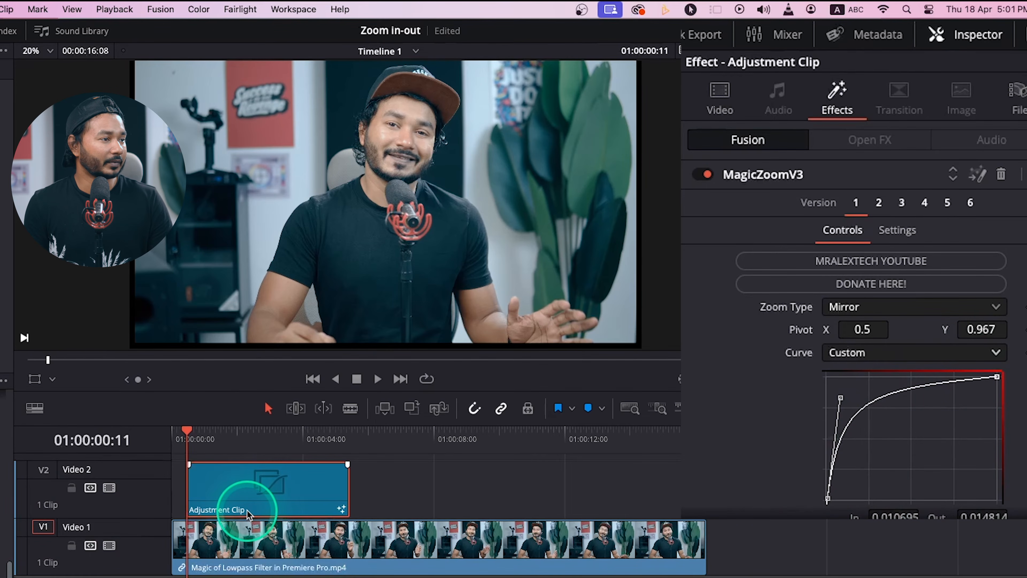
pyautogui.press('space')
pyautogui.press('space')
# Step: Set MagicZoomV3's Curve back to Easing
pyautogui.click(918, 353)
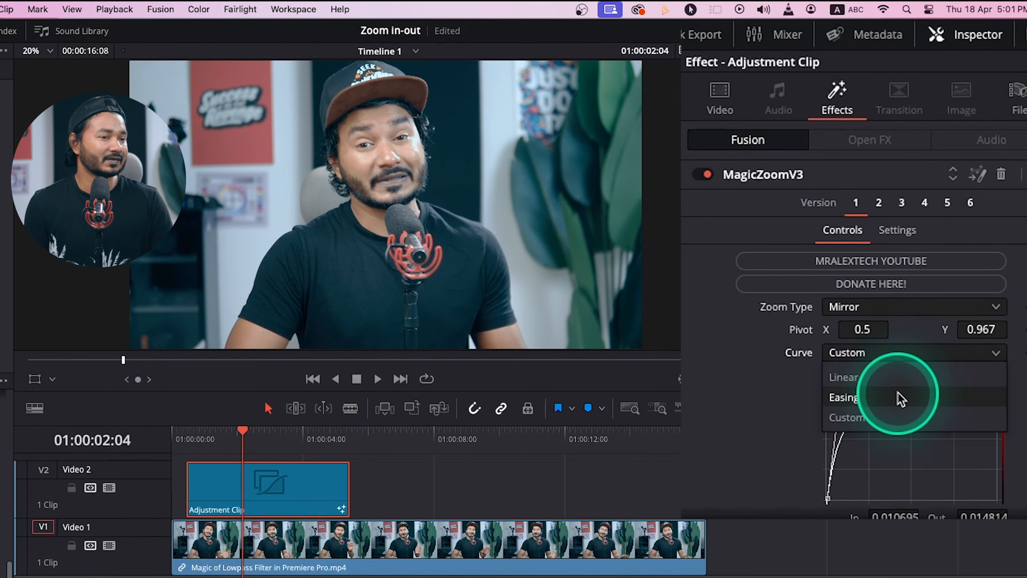
pyautogui.click(900, 398)
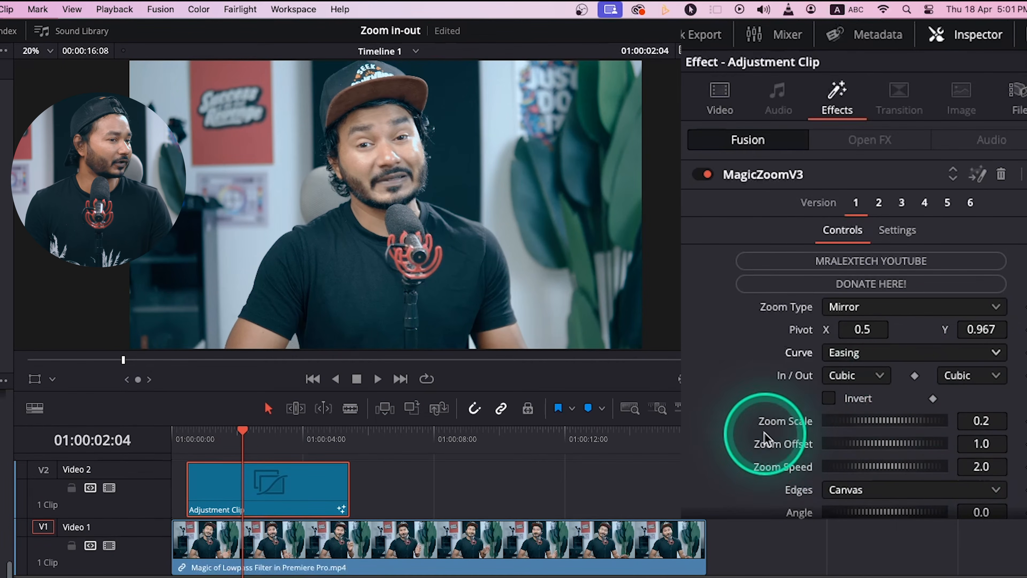
# Step: Try the Invert option by playing the zoom from the adjustment clip's start, and turn Invert off again
pyautogui.click(829, 398)
pyautogui.click(190, 432)
pyautogui.press('space')
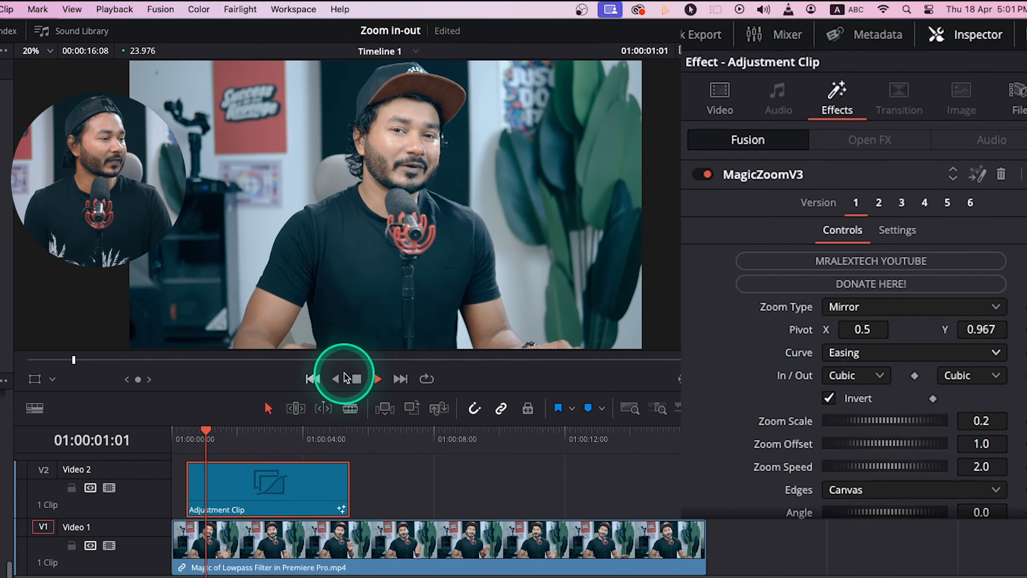
pyautogui.press('space')
pyautogui.click(829, 398)
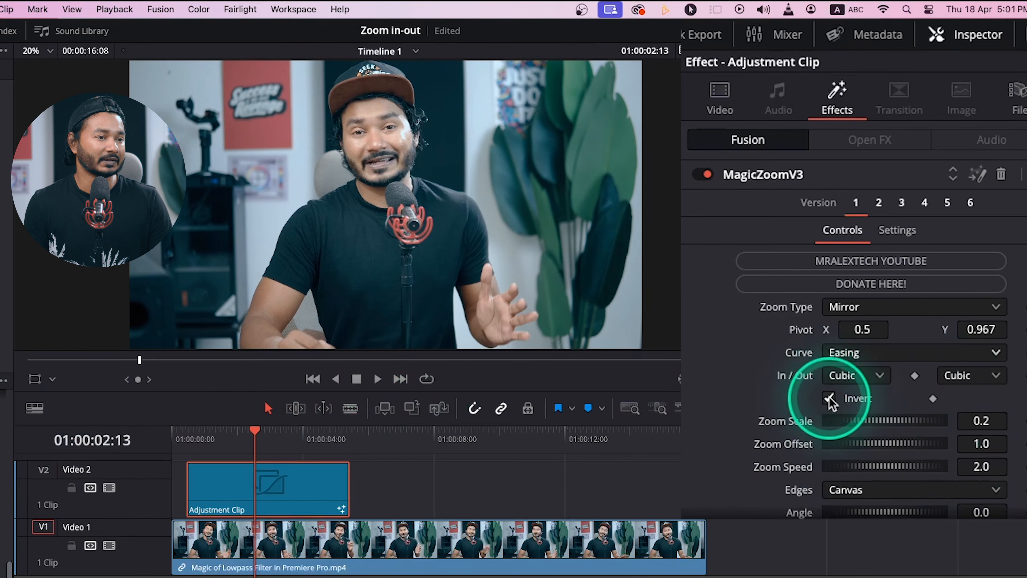
# Step: Raise the Zoom Scale to 0.403 and try out the Zoom Offset, resetting it to 1.0
pyautogui.moveTo(853, 425); pyautogui.dragTo(861, 424)
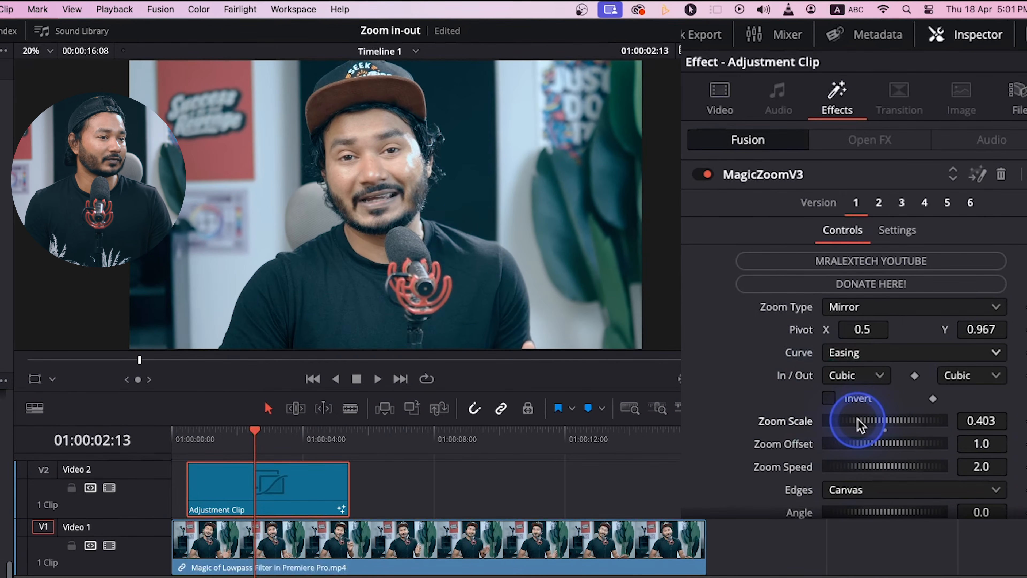
pyautogui.moveTo(870, 445)
pyautogui.mouseDown()
pyautogui.moveTo(894, 442)
pyautogui.moveTo(875, 445)
pyautogui.mouseUp()
pyautogui.doubleClick(874, 445)
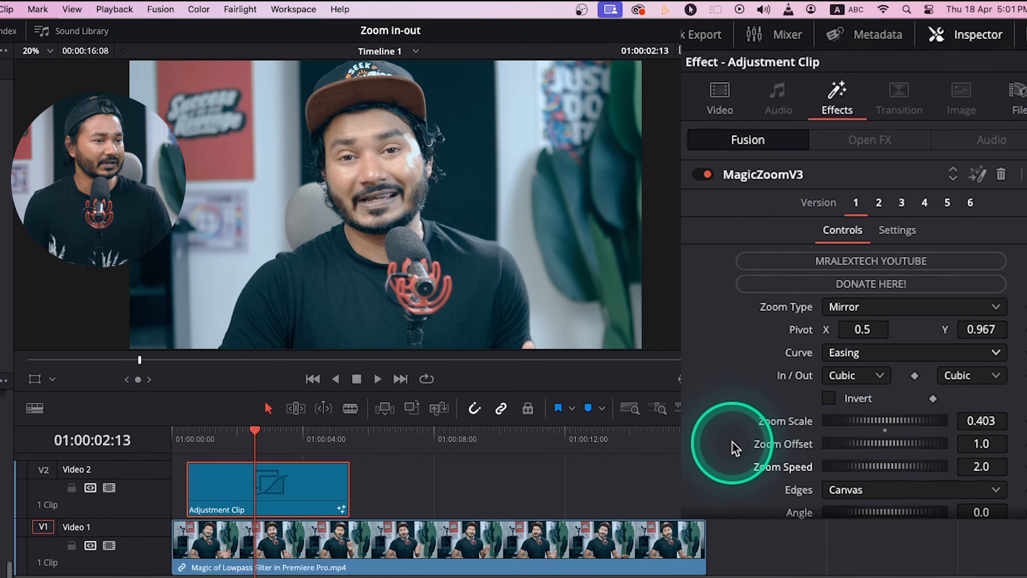
# Step: Set Edges to Mirror and test it by shifting the Pivot Y to 1.308, settling on 0.997
pyautogui.scroll(-3, 722, 431)
pyautogui.click(879, 407)
pyautogui.click(879, 407)
pyautogui.click(882, 406)
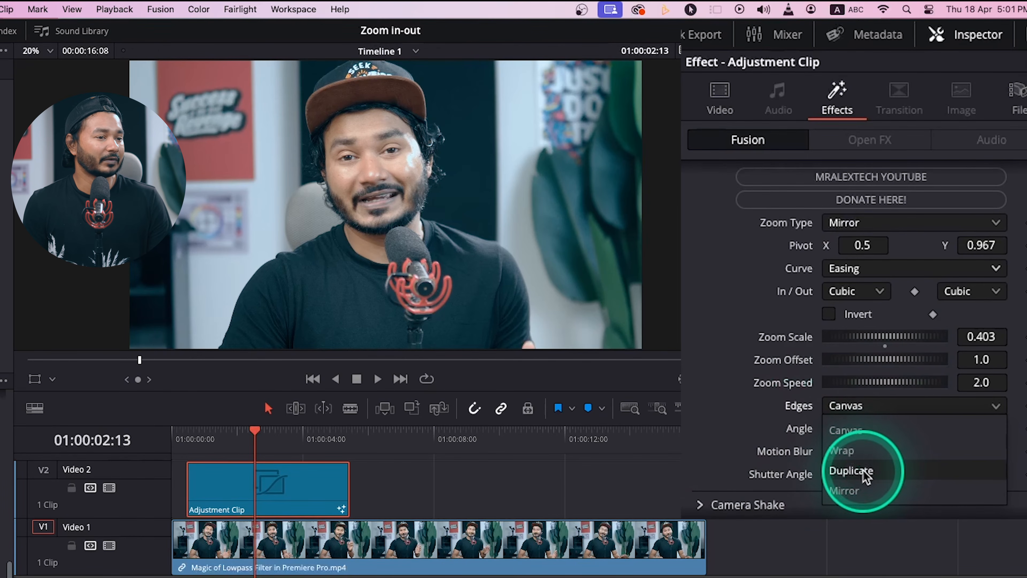
pyautogui.click(855, 489)
pyautogui.moveTo(997, 251); pyautogui.dragTo(574, 141)
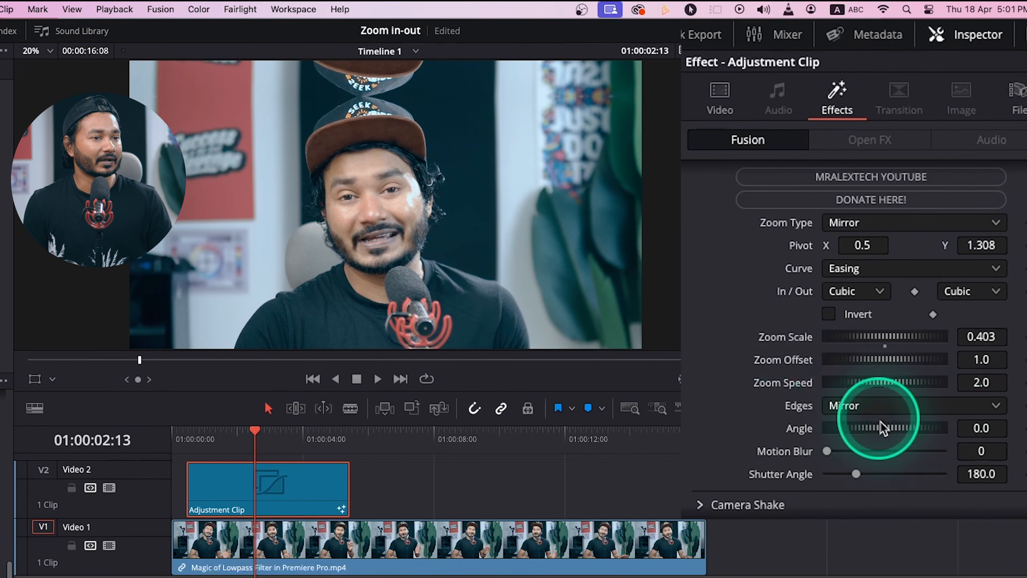
pyautogui.moveTo(963, 246); pyautogui.dragTo(715, 284)
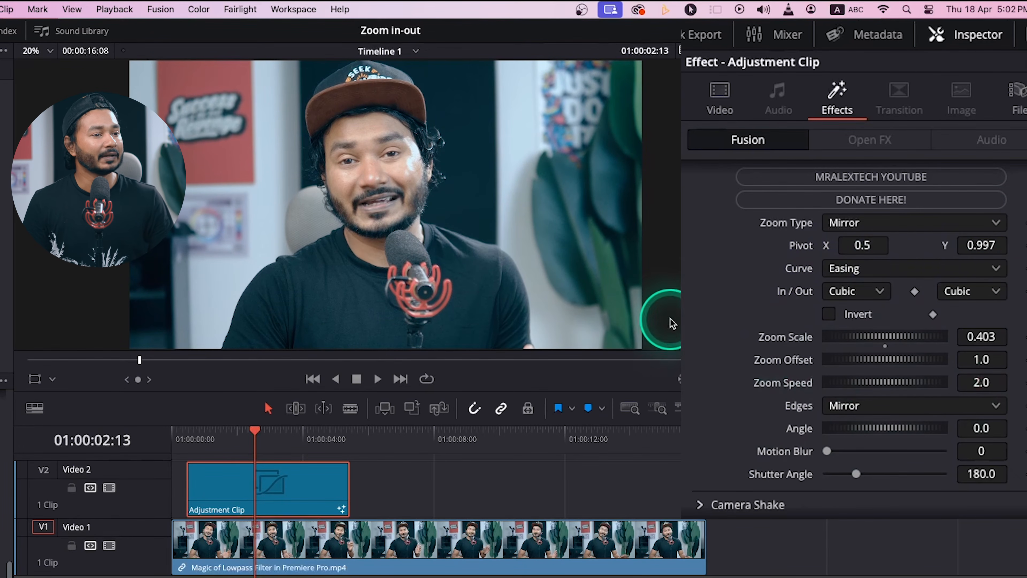
# Step: Tilt the zoom with an Angle of 15.7, play it back from the adjustment clip's start, and undo the angle change
pyautogui.moveTo(862, 425); pyautogui.dragTo(869, 427)
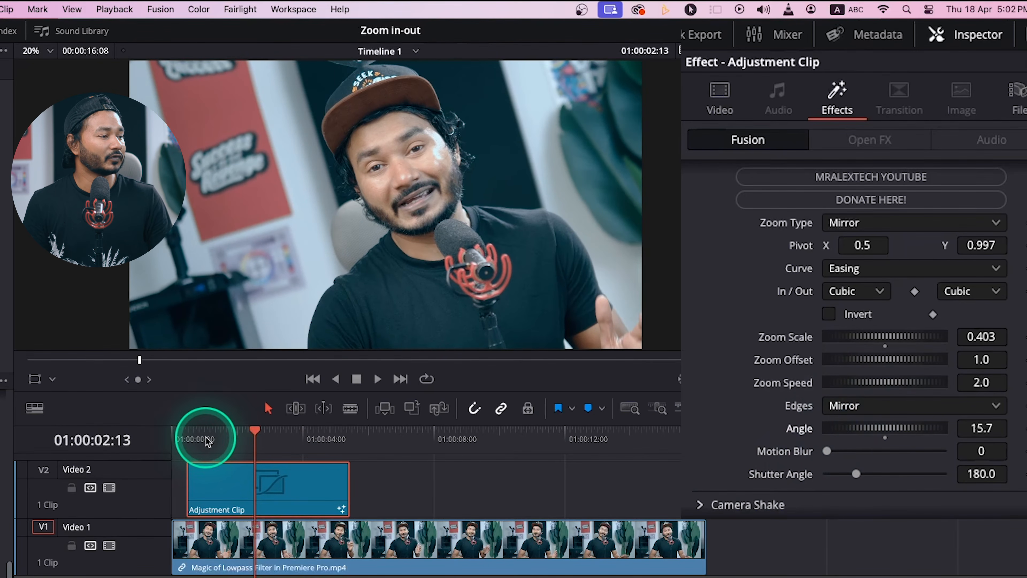
pyautogui.click(190, 429)
pyautogui.press('space')
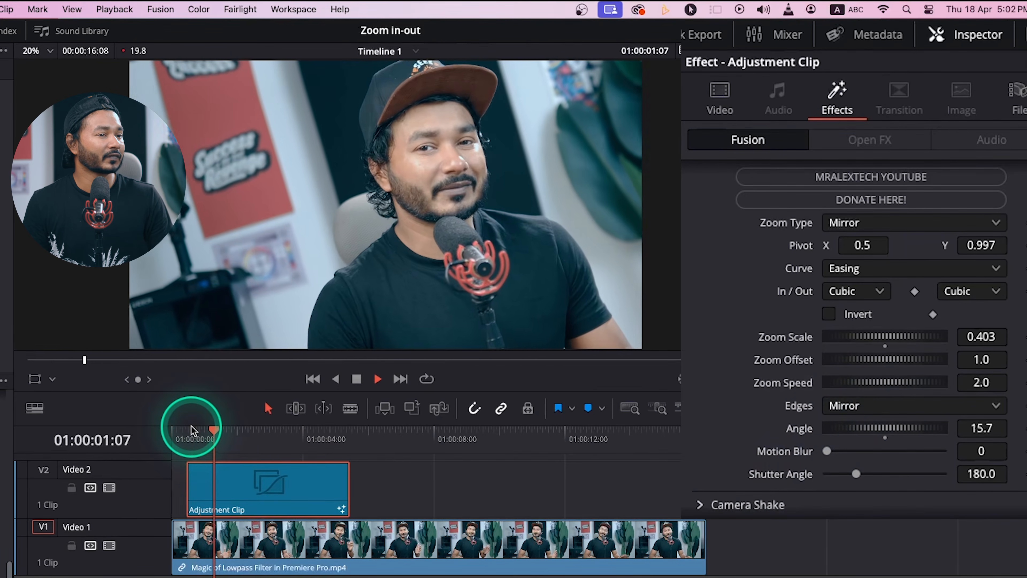
pyautogui.press('space')
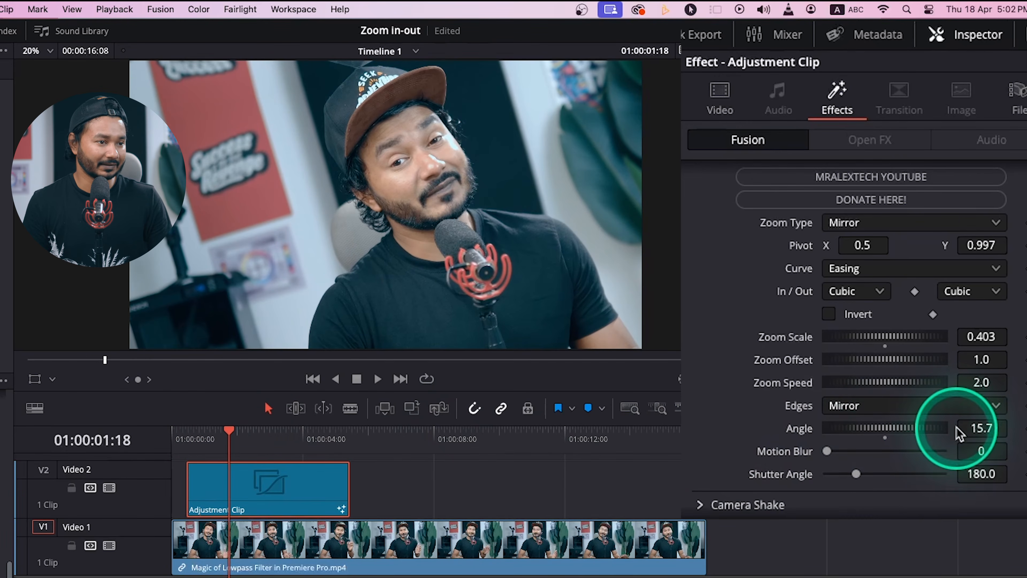
pyautogui.press('super+z')
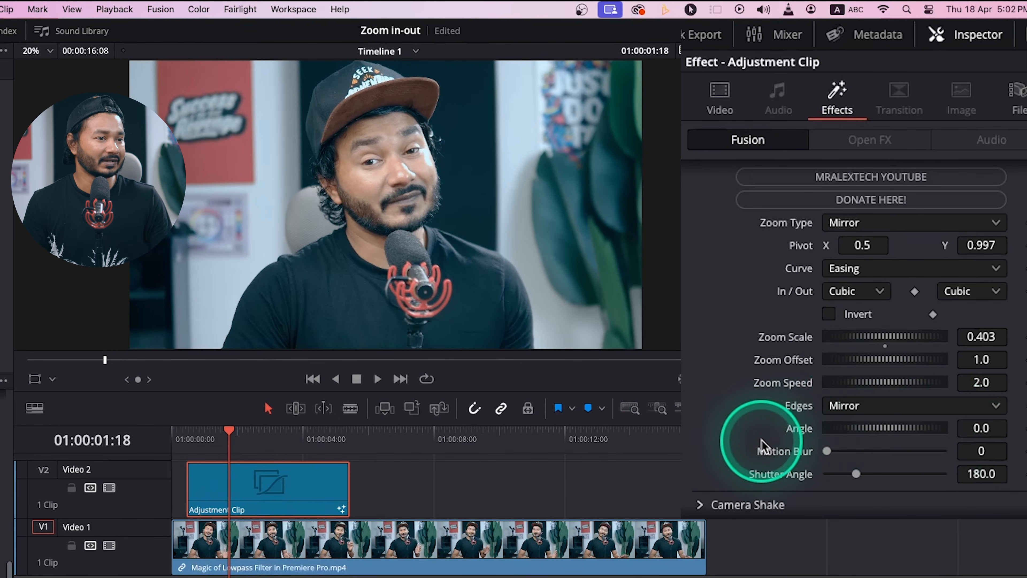
# Step: Set Motion Blur to 4 and Shutter Angle to 510.2, scrubbing through the start of the zoom to check the blur
pyautogui.scroll(-1, 764, 445)
pyautogui.click(857, 473)
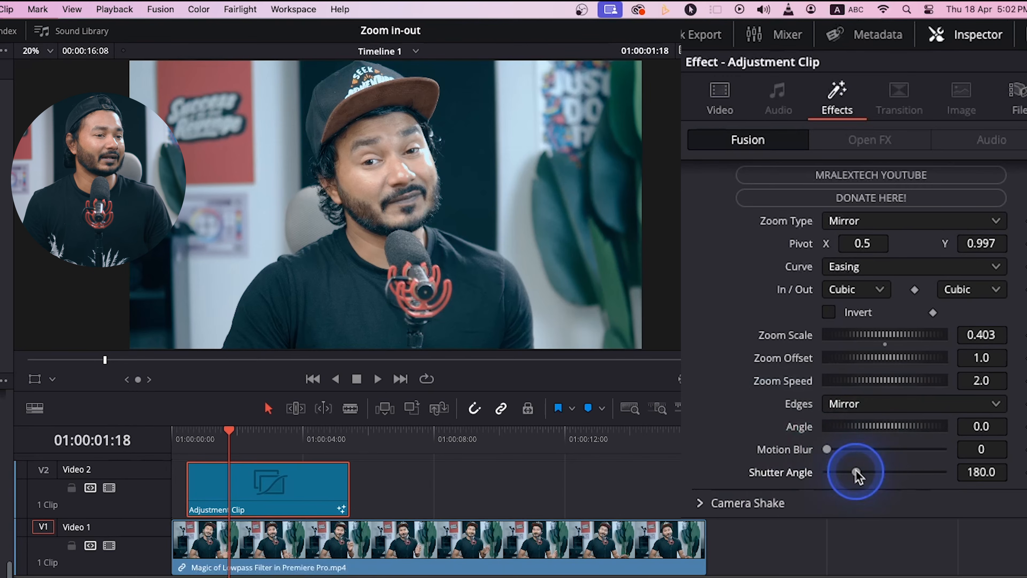
pyautogui.click(840, 449)
pyautogui.moveTo(829, 448); pyautogui.dragTo(897, 449)
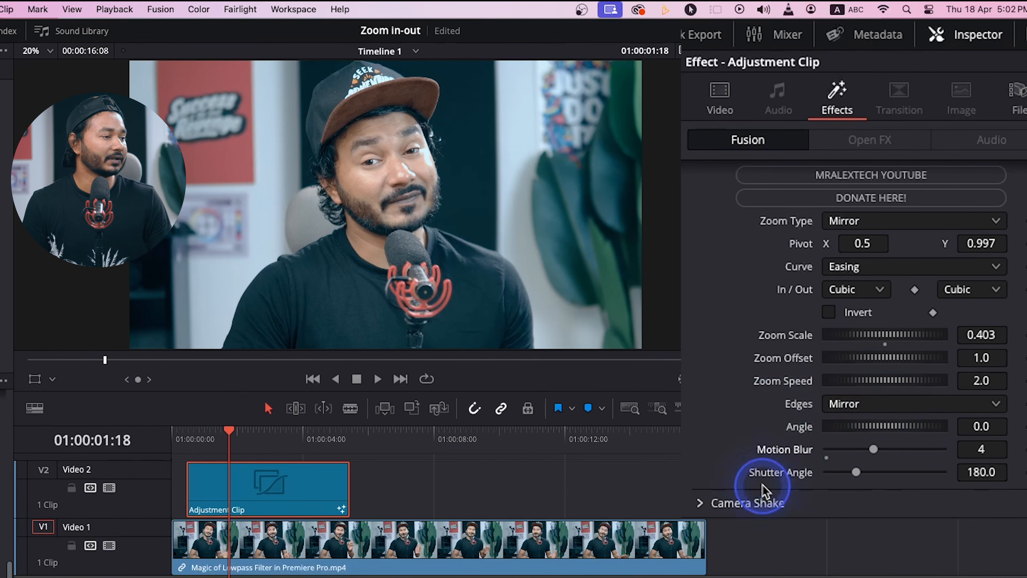
pyautogui.moveTo(207, 431)
pyautogui.mouseDown()
pyautogui.moveTo(198, 437)
pyautogui.moveTo(220, 431)
pyautogui.moveTo(212, 431)
pyautogui.mouseUp()
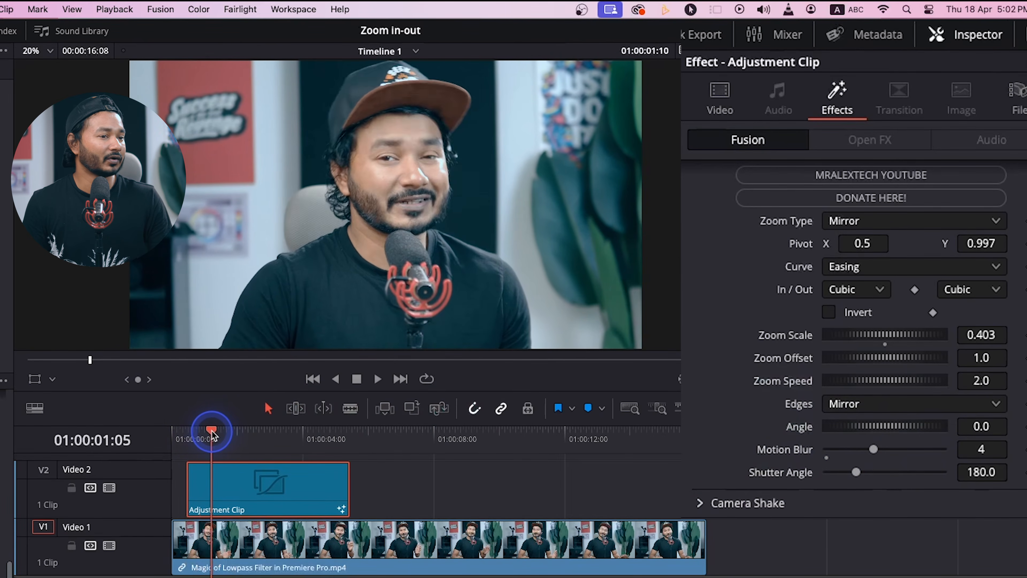
pyautogui.moveTo(855, 472); pyautogui.dragTo(908, 471)
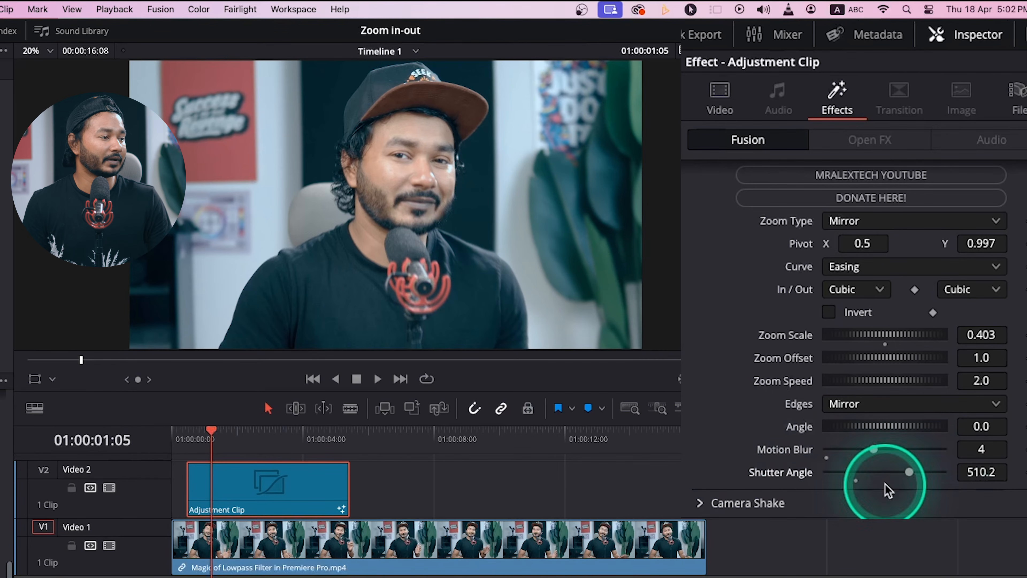
pyautogui.moveTo(207, 430)
pyautogui.mouseDown()
pyautogui.moveTo(197, 430)
pyautogui.moveTo(207, 432)
pyautogui.mouseUp()
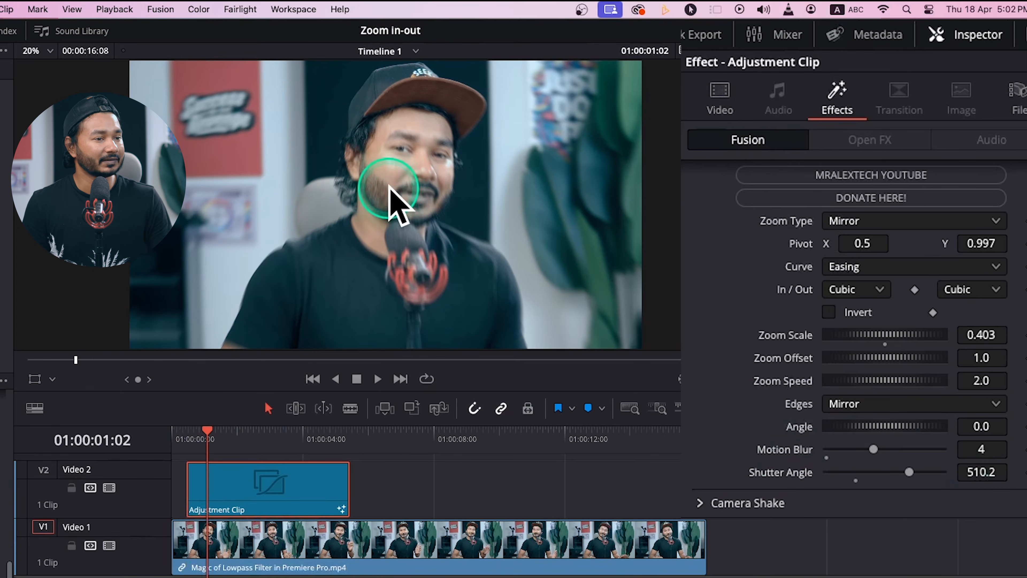
# Step: Reset Motion Blur to 0 and Shutter Angle to 180
pyautogui.moveTo(873, 449); pyautogui.dragTo(711, 466)
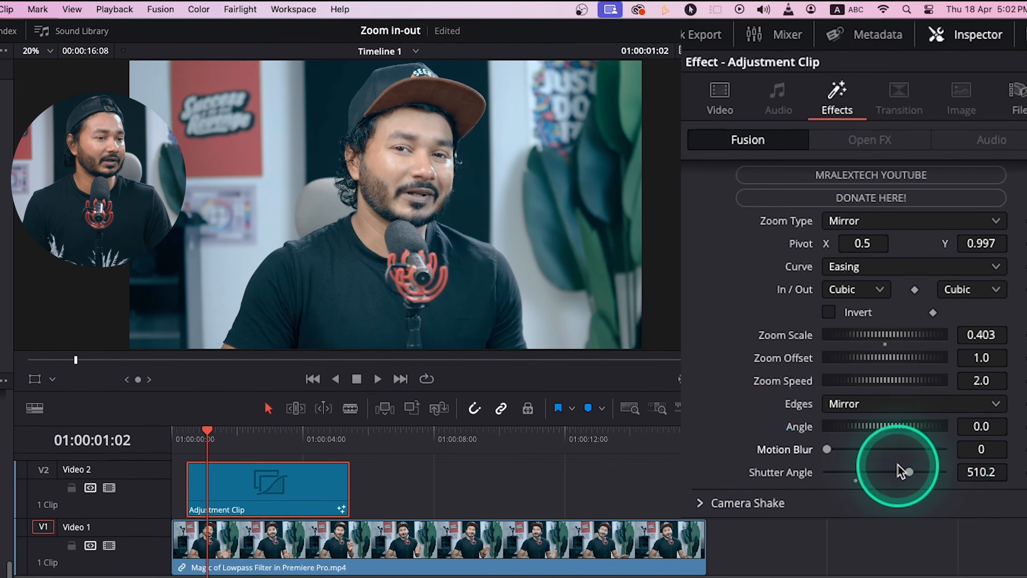
pyautogui.moveTo(904, 472); pyautogui.dragTo(909, 473)
pyautogui.click(984, 472)
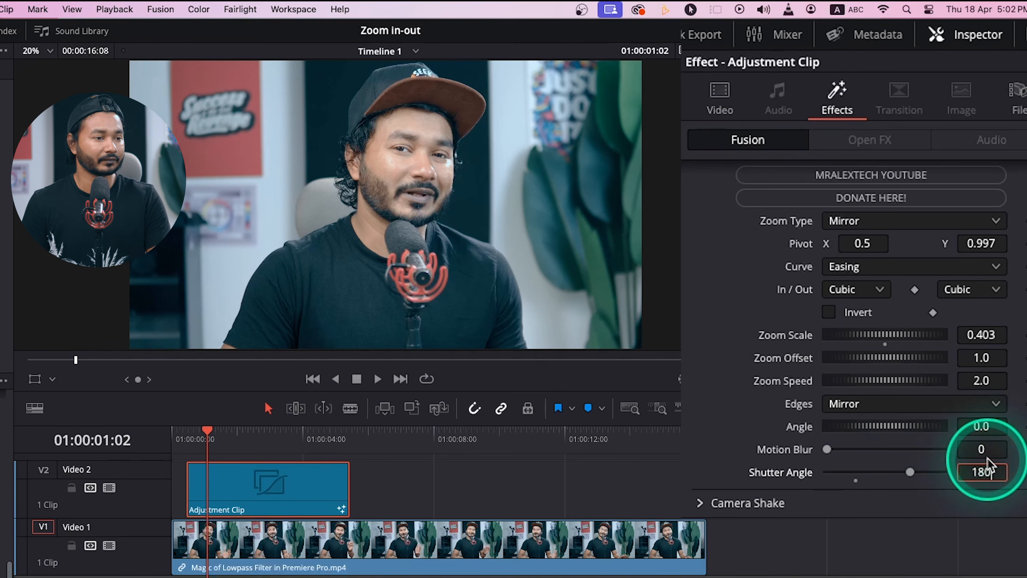
pyautogui.write('180')
pyautogui.press('Tab')
# Step: Expand the Camera Shake settings and set Motion Scale to 5.181 and Speed Scale to 0.22
pyautogui.scroll(1, 769, 374)
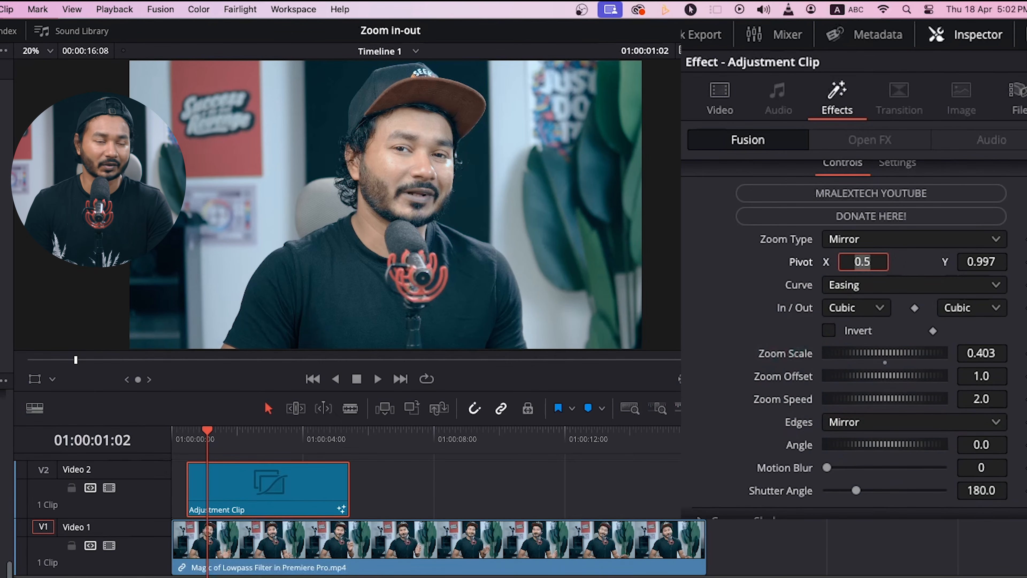
pyautogui.scroll(-1, 760, 433)
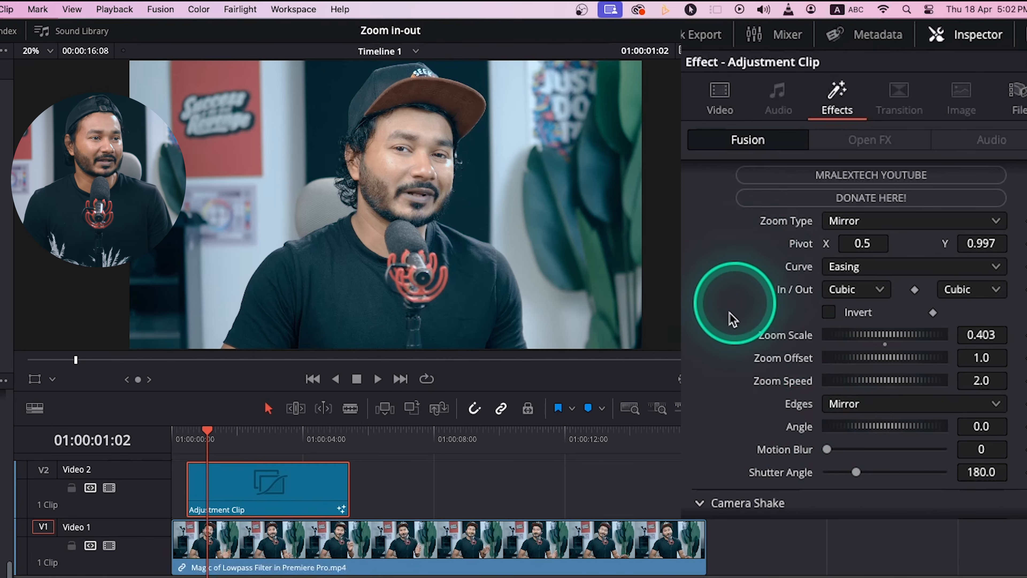
pyautogui.scroll(-5, 733, 320)
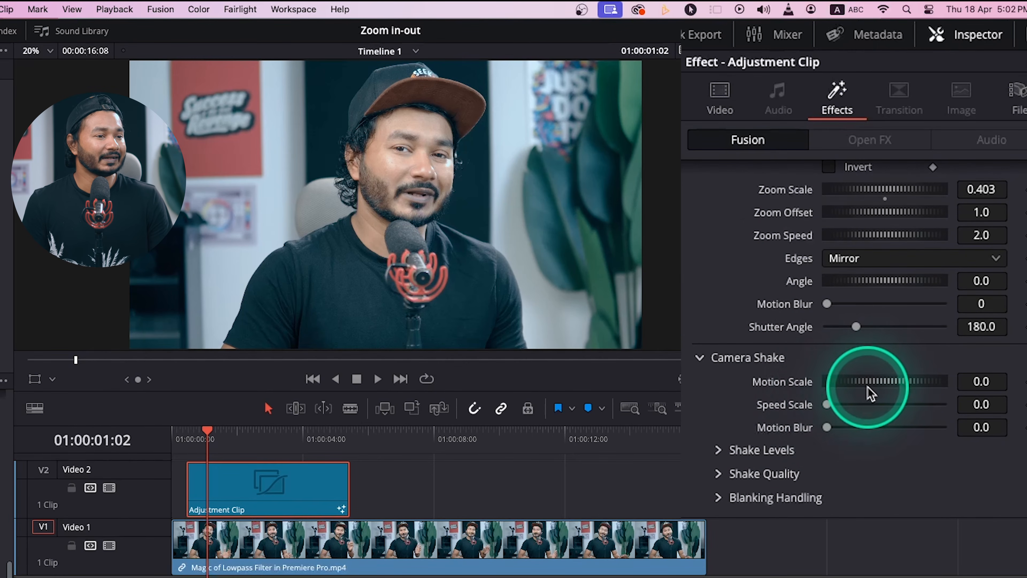
pyautogui.moveTo(826, 404); pyautogui.dragTo(827, 429)
pyautogui.moveTo(871, 383); pyautogui.dragTo(1026, 381)
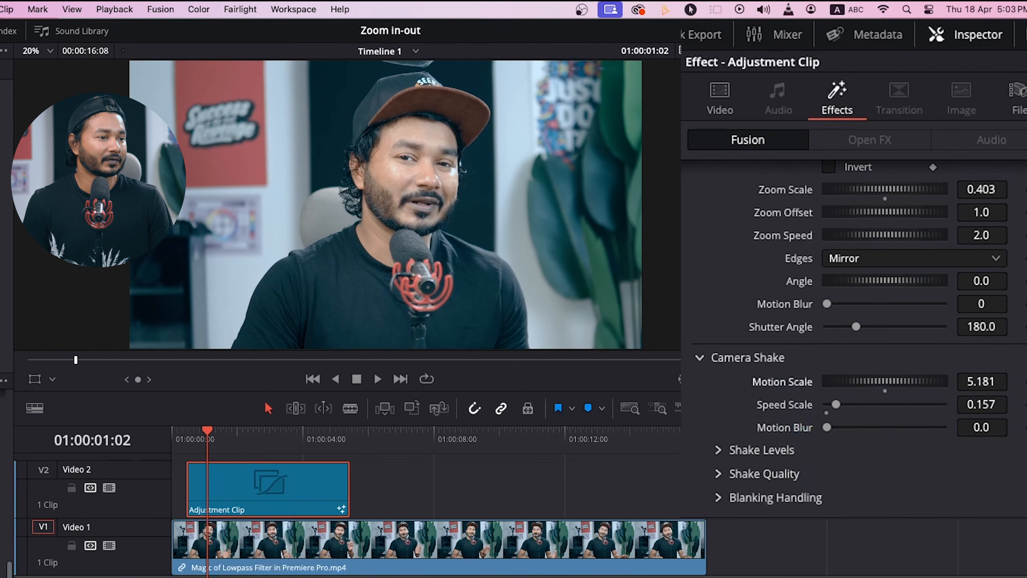
pyautogui.moveTo(836, 405); pyautogui.dragTo(840, 405)
# Step: Play the timeline from the start of the adjustment clip to check the camera shake
pyautogui.moveTo(204, 435); pyautogui.dragTo(201, 436)
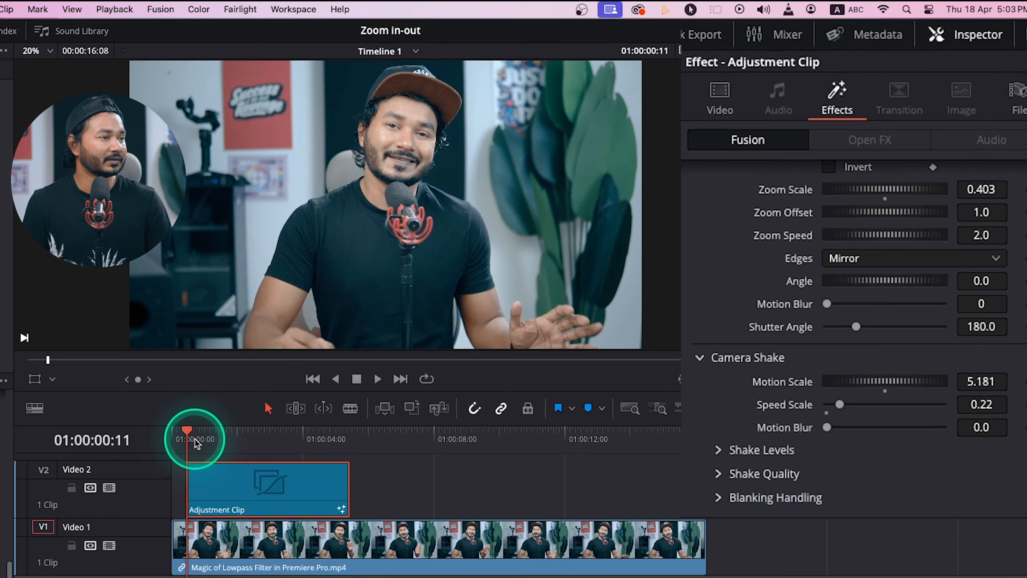
pyautogui.press('space')
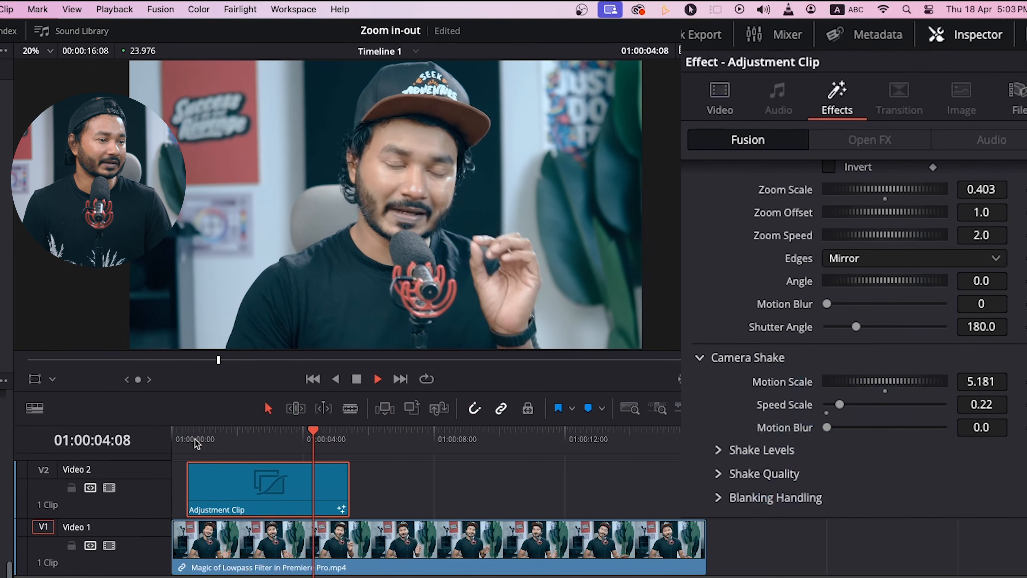
pyautogui.press('space')
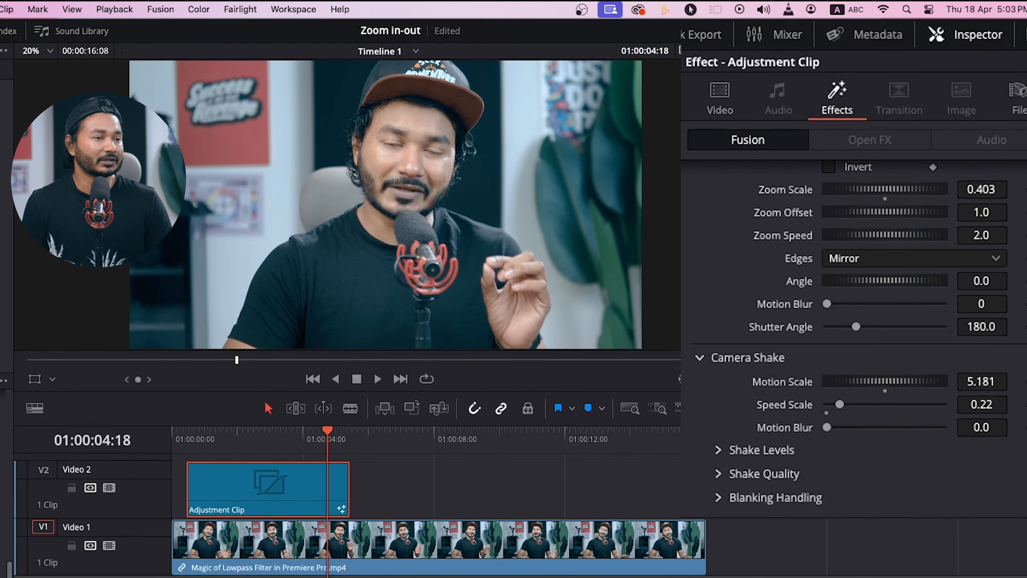
# Step: Examine the Shake Levels and Shake Quality settings under Camera Shake, collapsing each group again
pyautogui.click(715, 450)
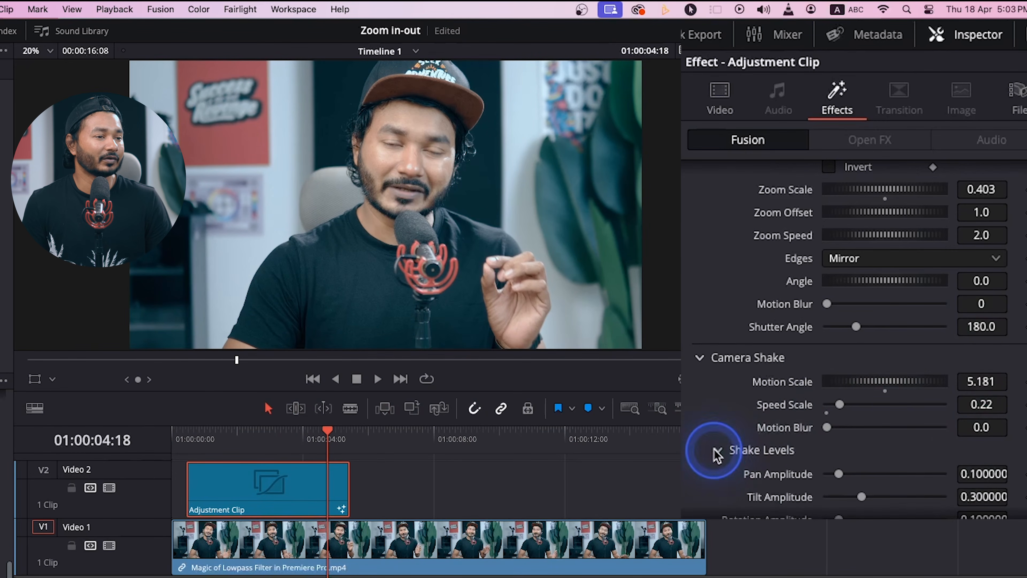
pyautogui.click(715, 451)
pyautogui.click(715, 475)
pyautogui.click(714, 476)
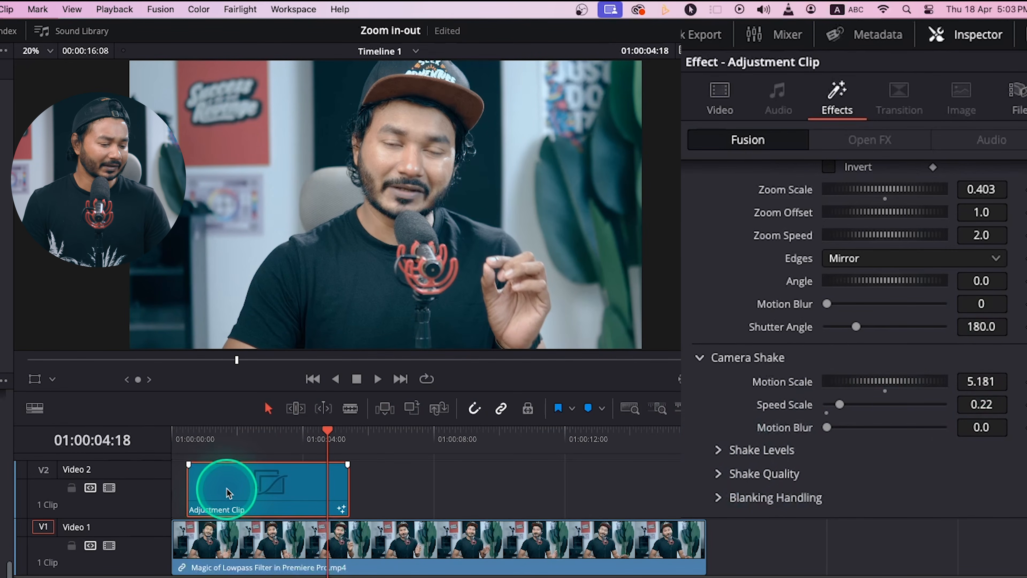
# Step: Duplicate the adjustment clip on Video 2 to just after 01:00:08:00 and play through the copy to check its zoom
pyautogui.moveTo(225, 498); pyautogui.dragTo(479, 497)
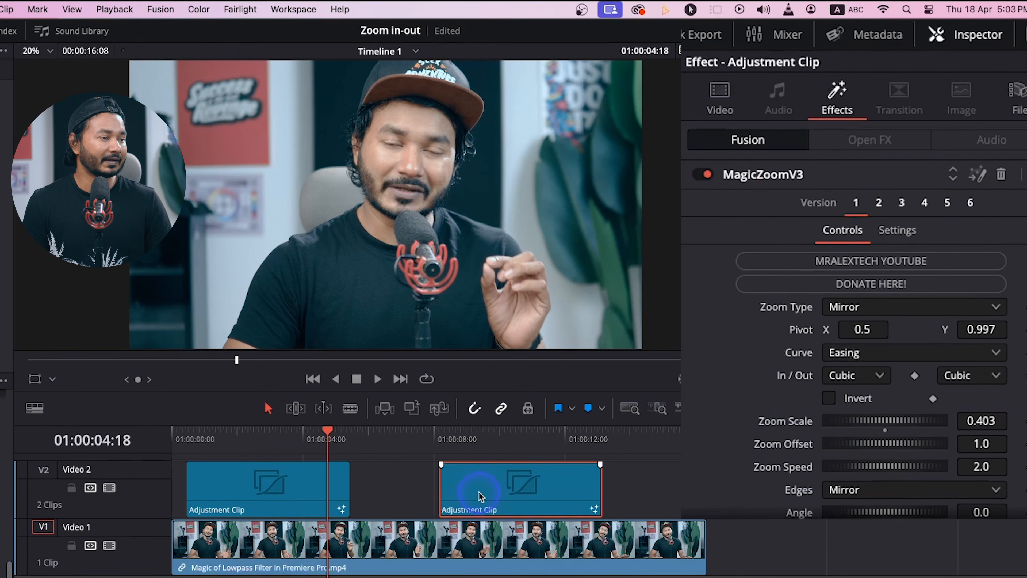
pyautogui.click(440, 443)
pyautogui.press('space')
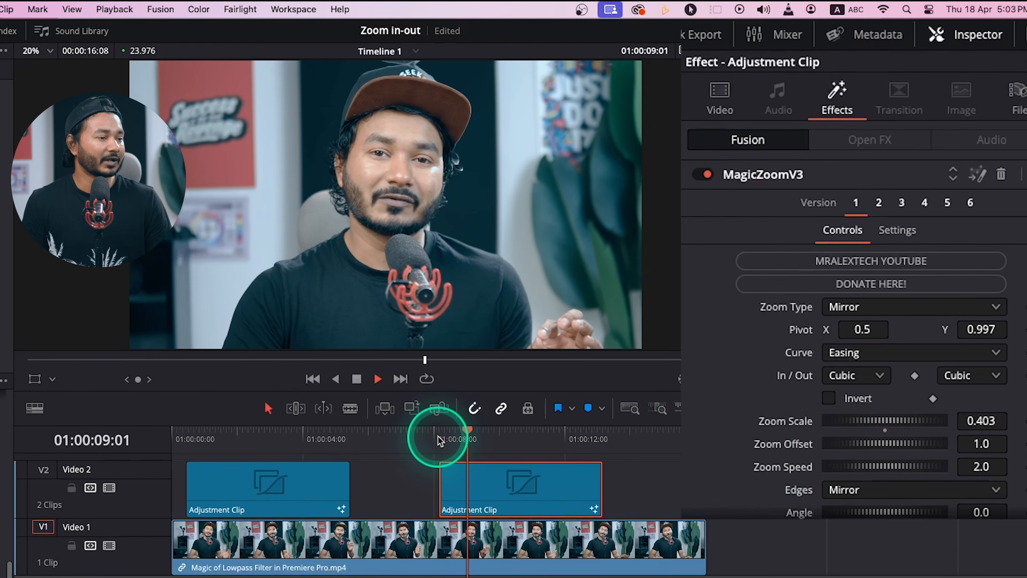
pyautogui.click(473, 516)
pyautogui.press('space')
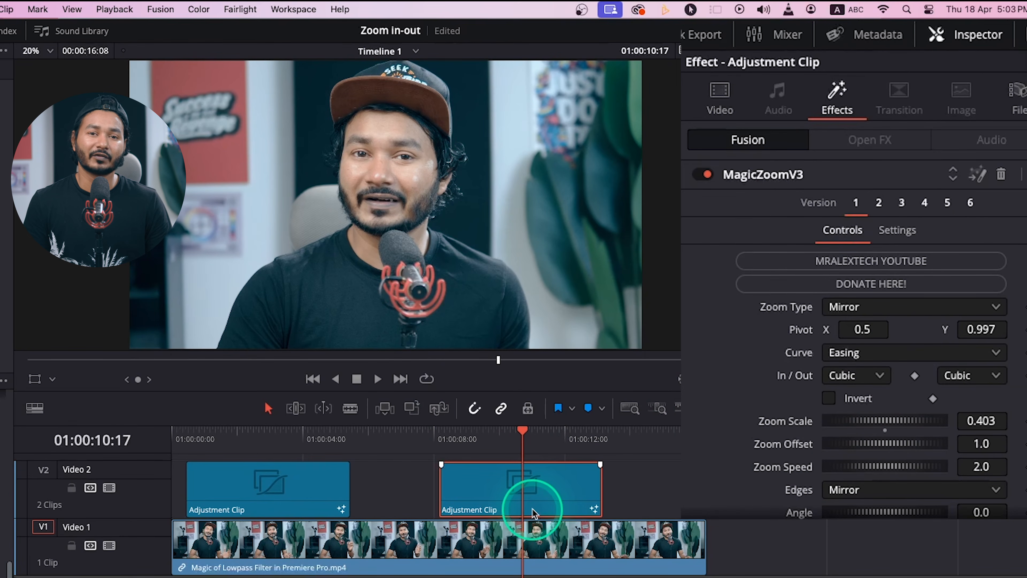
pyautogui.press('space')
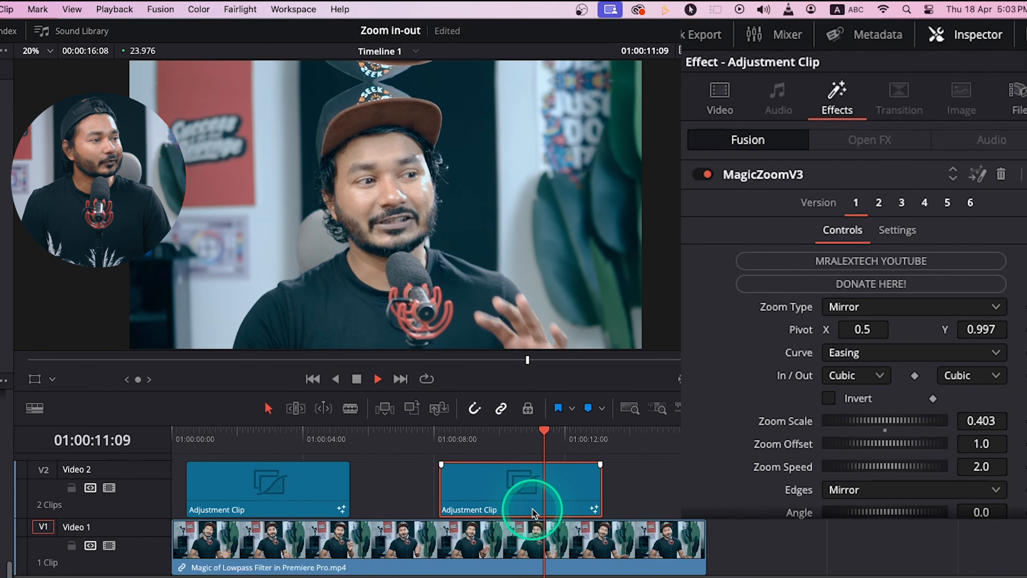
pyautogui.press('space')
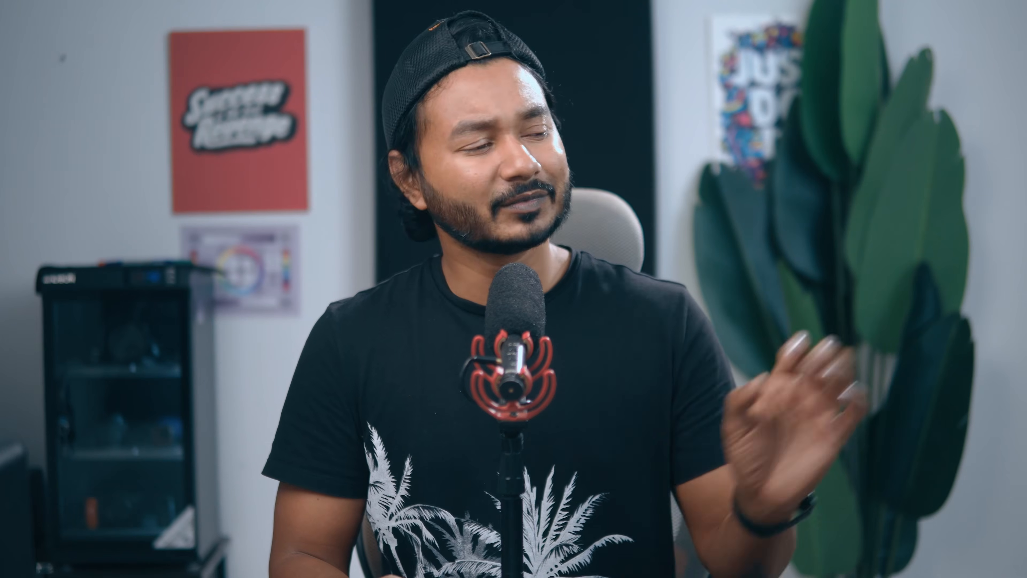